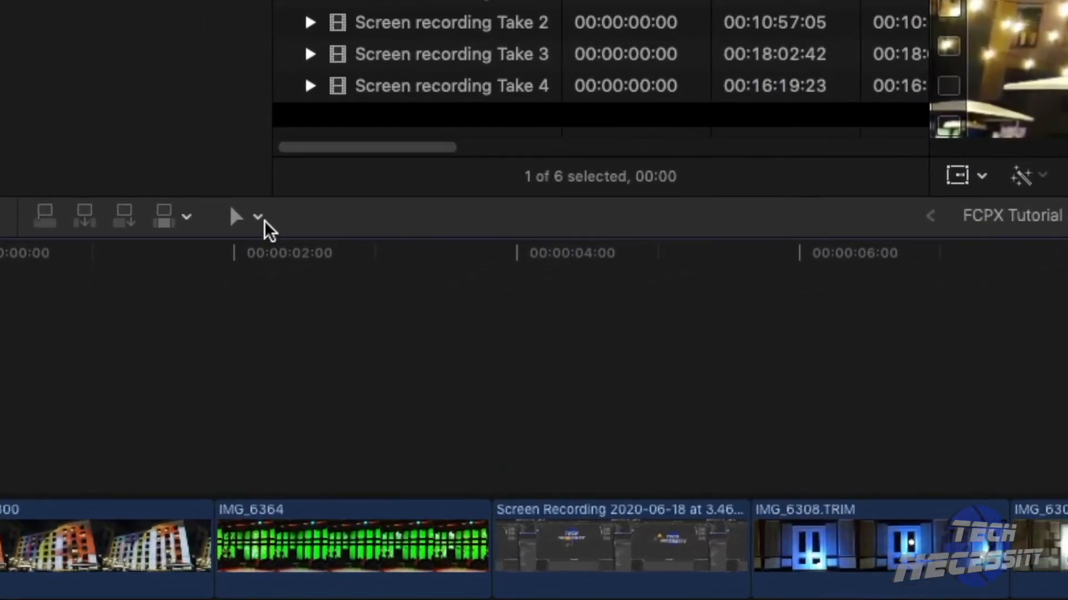
- Review the shortcuts listed for the timeline editing tools and for the Mark and Clip commands
{"action": "left_click", "coordinate": [258, 217]}
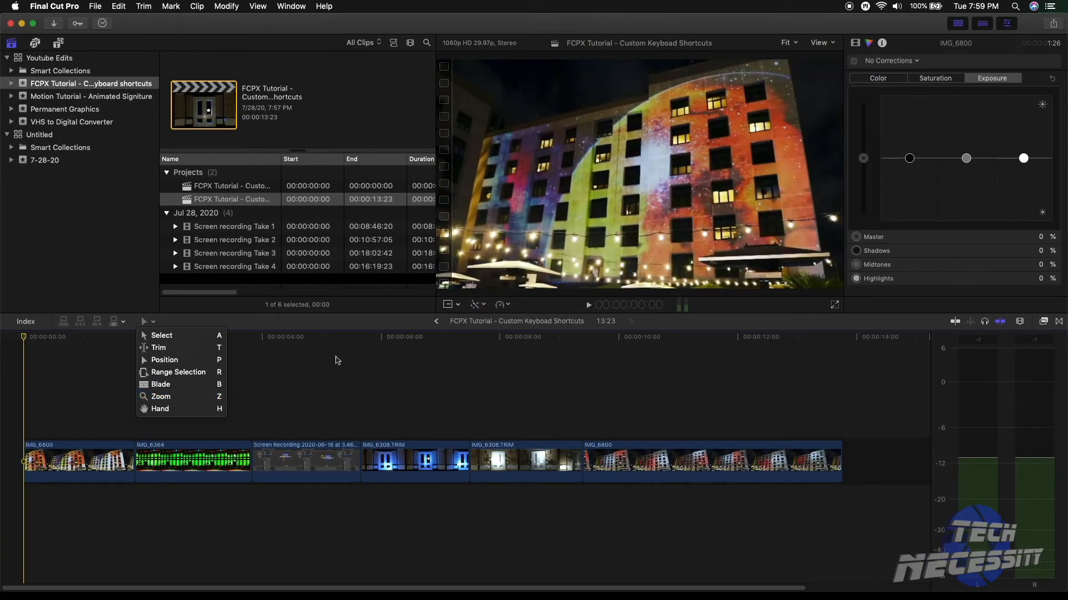
{"action": "left_click", "coordinate": [538, 396]}
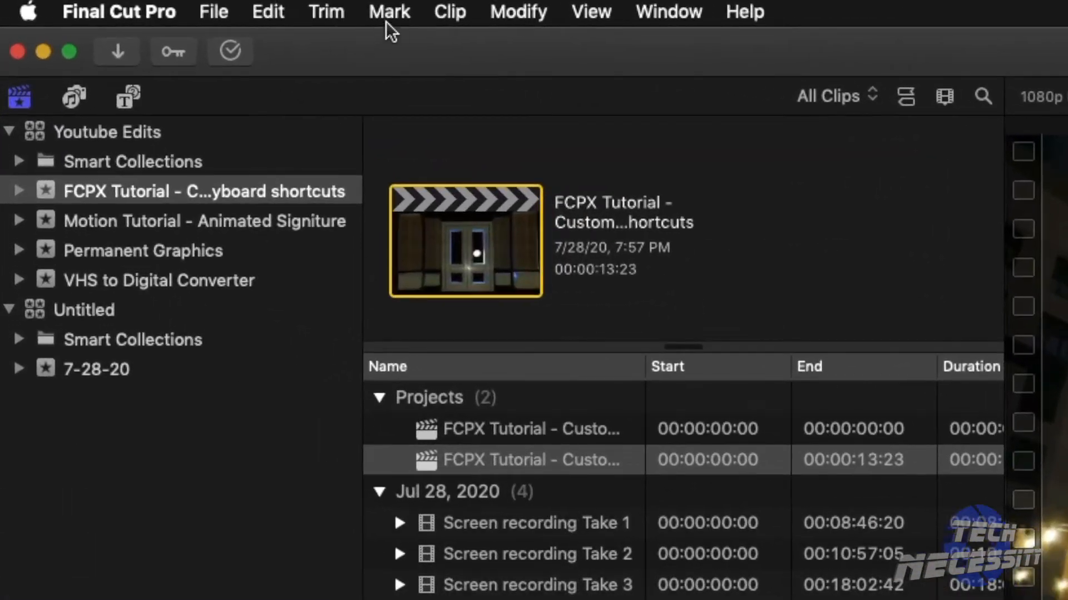
{"action": "left_click", "coordinate": [320, 12]}
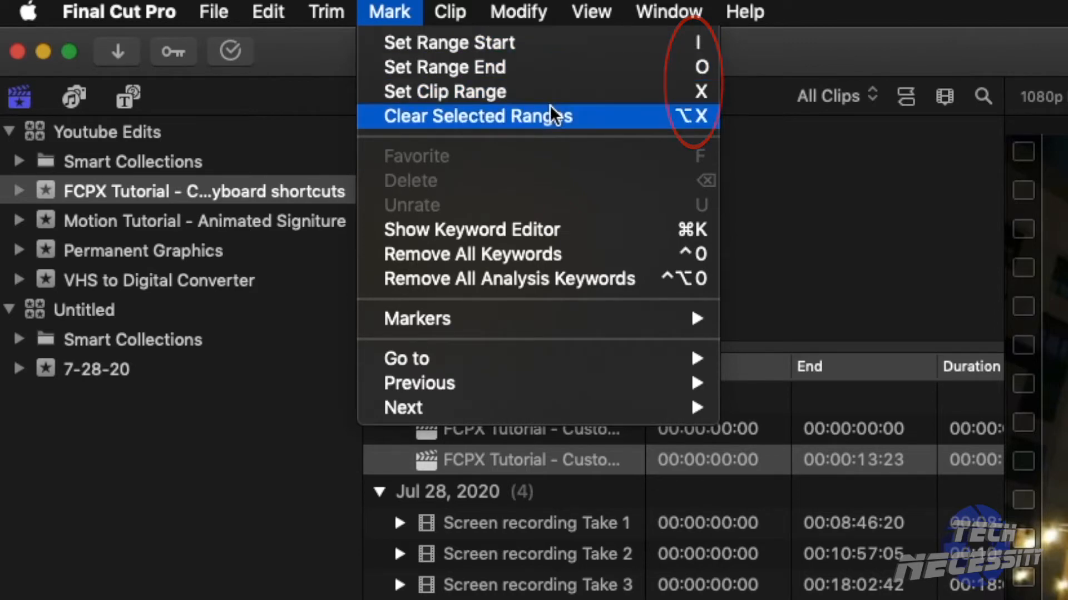
{"action": "mouse_move", "coordinate": [442, 15]}
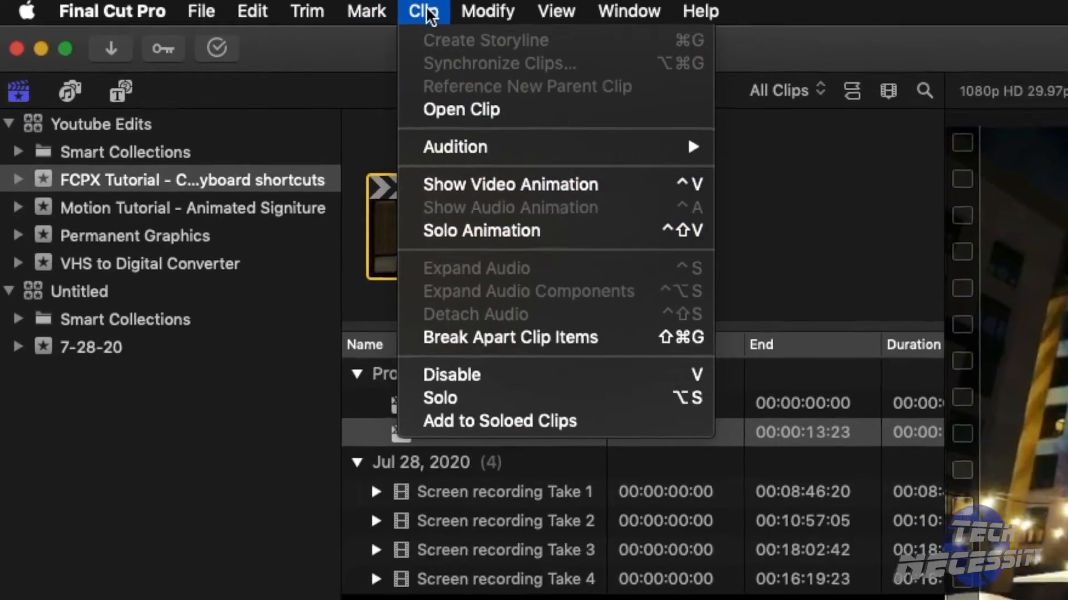
{"action": "left_click", "coordinate": [428, 13]}
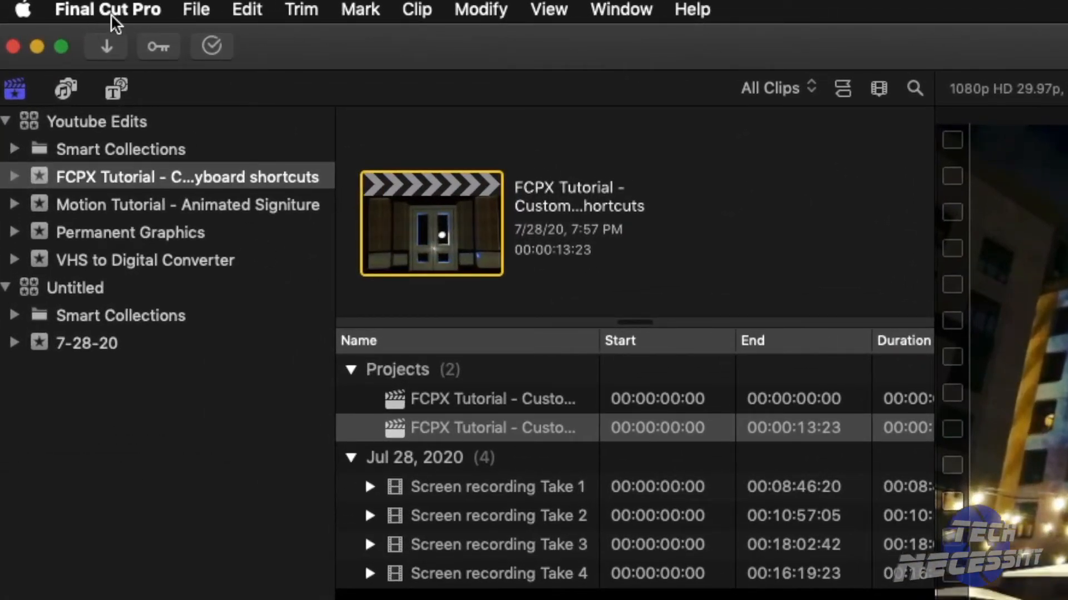
- Open the Command Editor for customizing keyboard shortcuts
{"action": "left_click", "coordinate": [109, 12]}
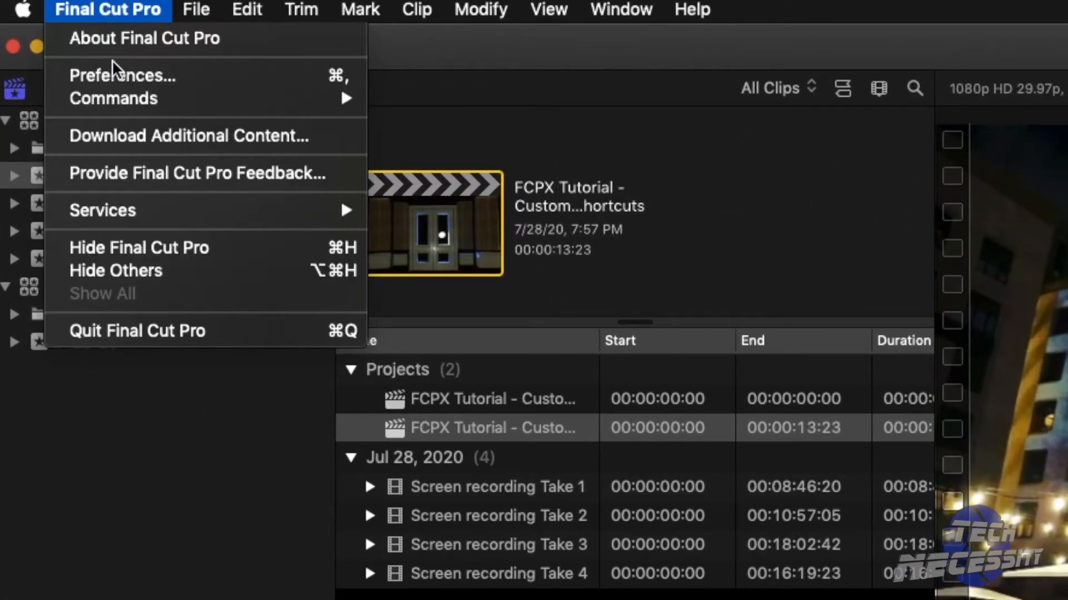
{"action": "mouse_move", "coordinate": [122, 104]}
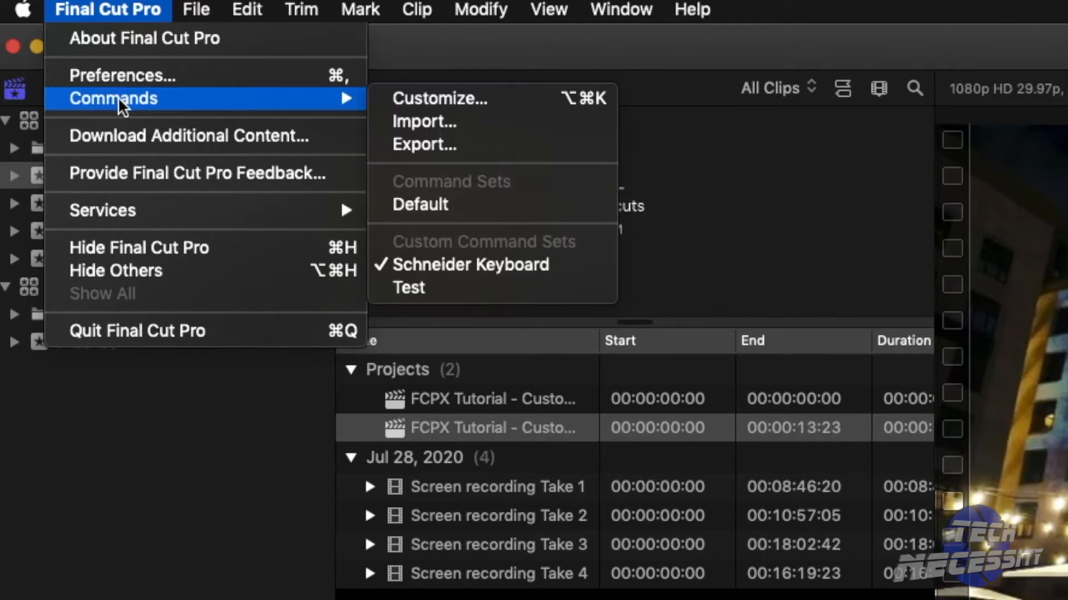
{"action": "left_click", "coordinate": [431, 100]}
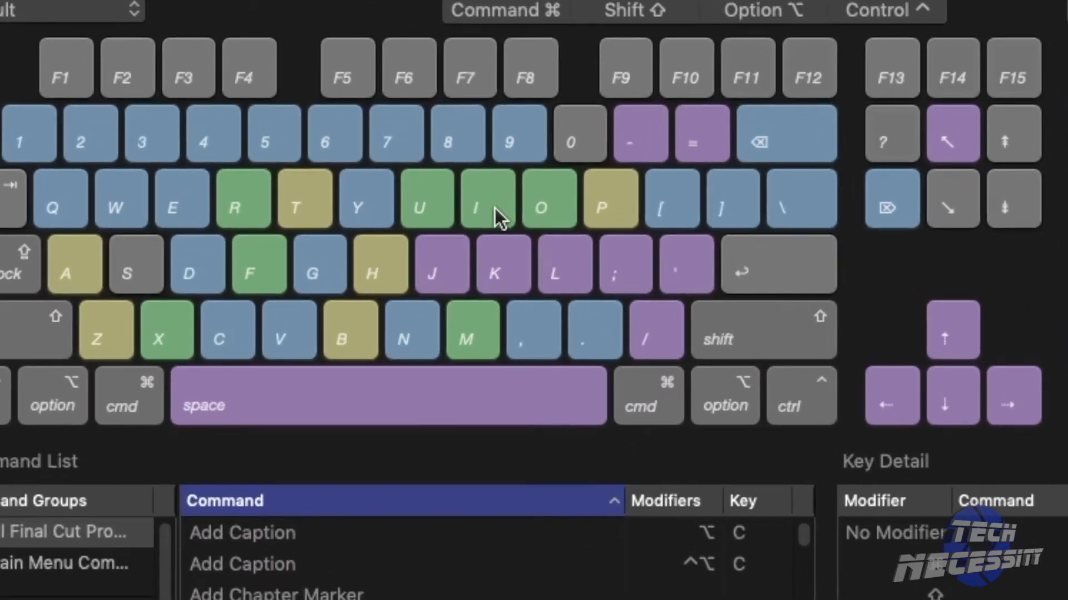
- Show the commands assigned to the I key and look through the command groups
{"action": "left_click", "coordinate": [495, 208]}
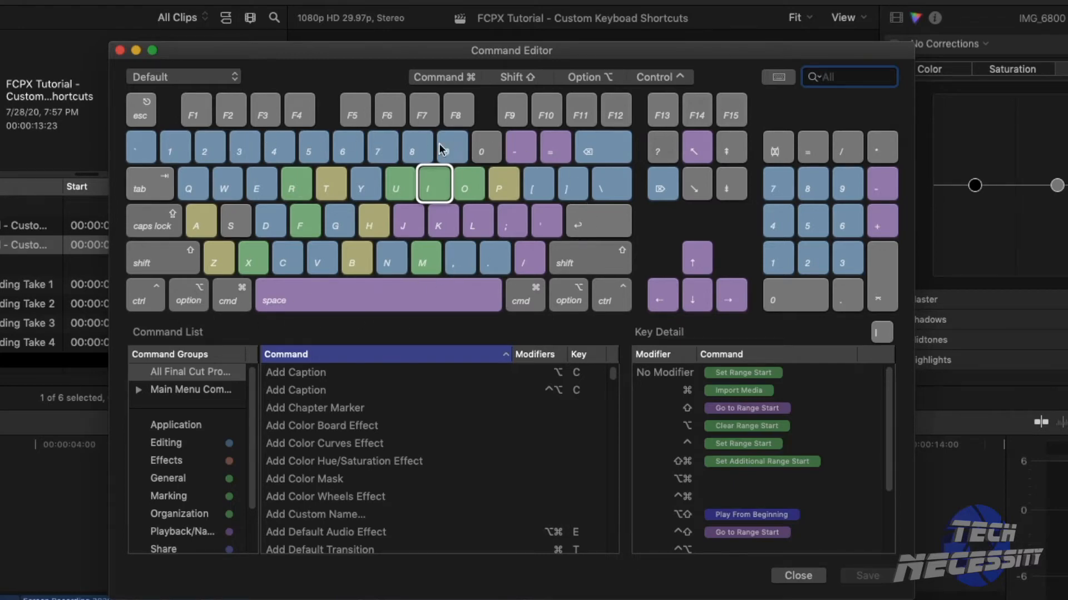
{"action": "mouse_move", "coordinate": [421, 147]}
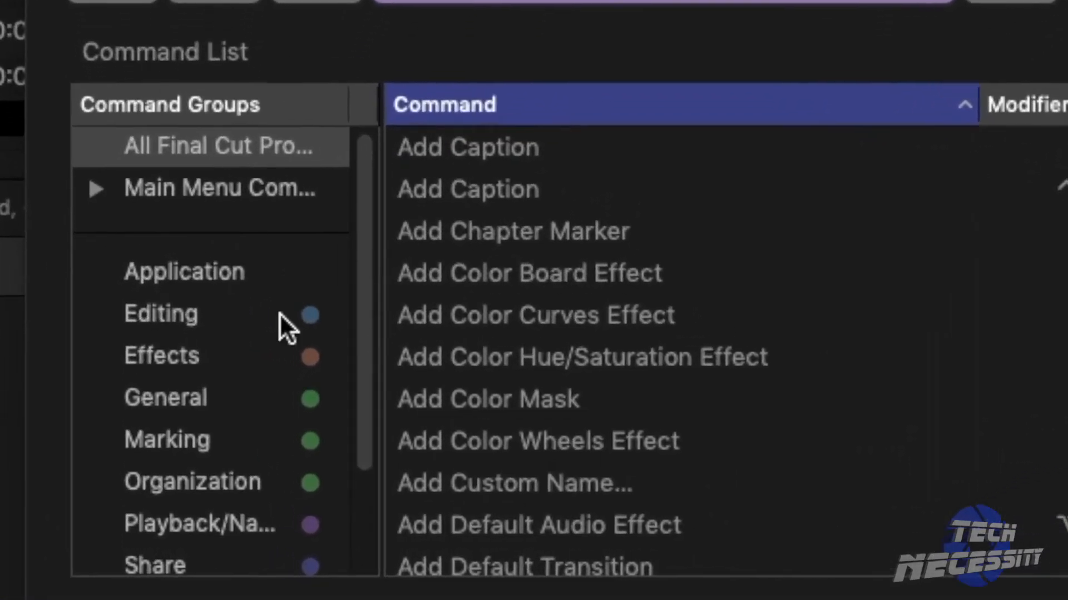
{"action": "left_click_drag", "start_coordinate": [367, 262], "coordinate": [363, 357]}
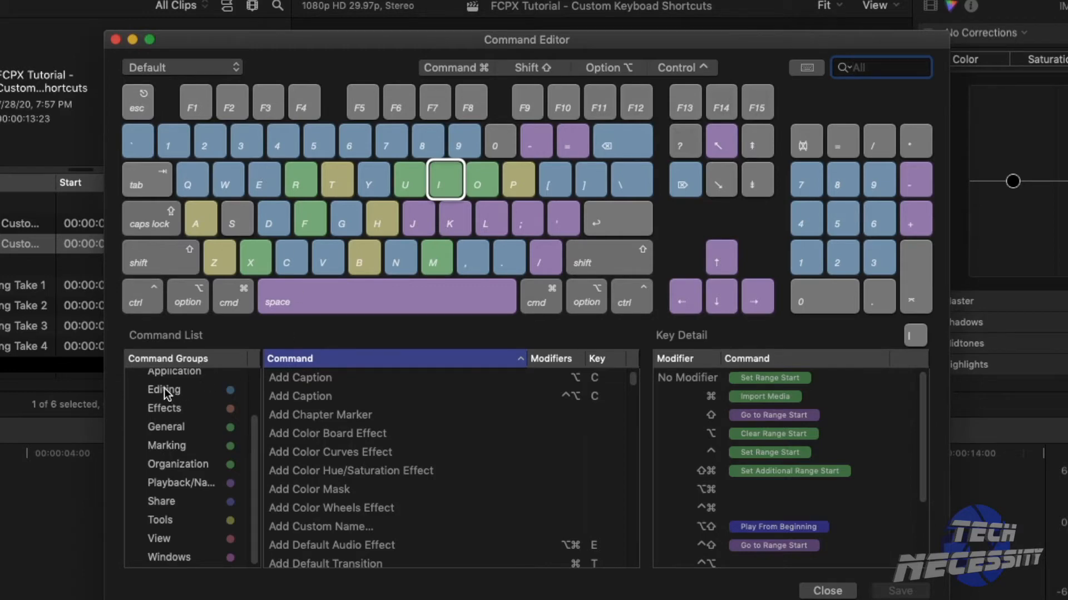
{"action": "left_click", "coordinate": [178, 482]}
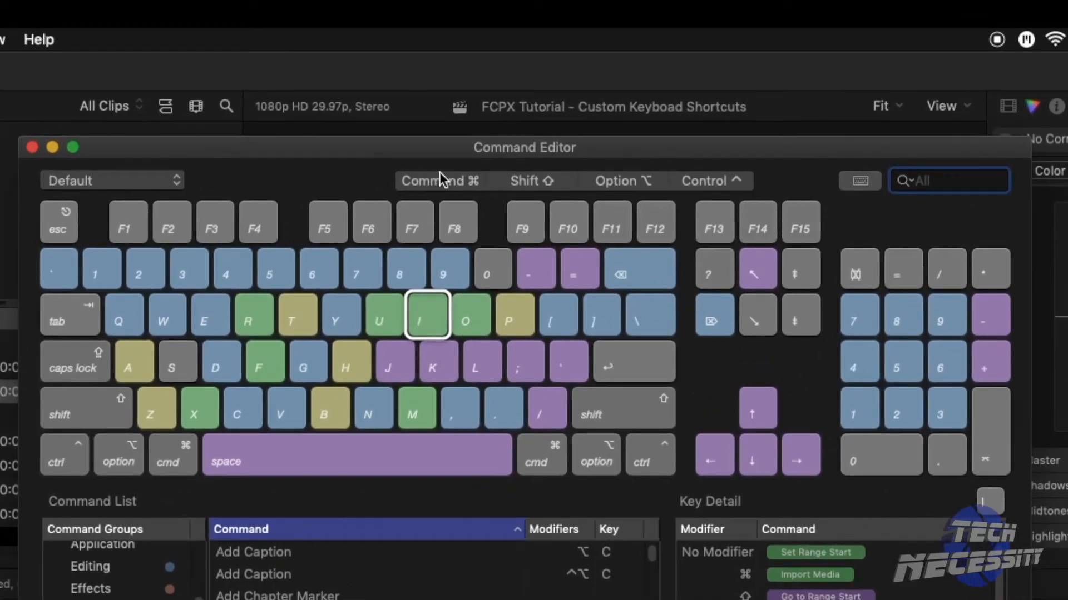
- Preview the shortcut layout with the Command, Shift, Option and Control modifiers added one by one, and switch them all off again
{"action": "left_click", "coordinate": [442, 181]}
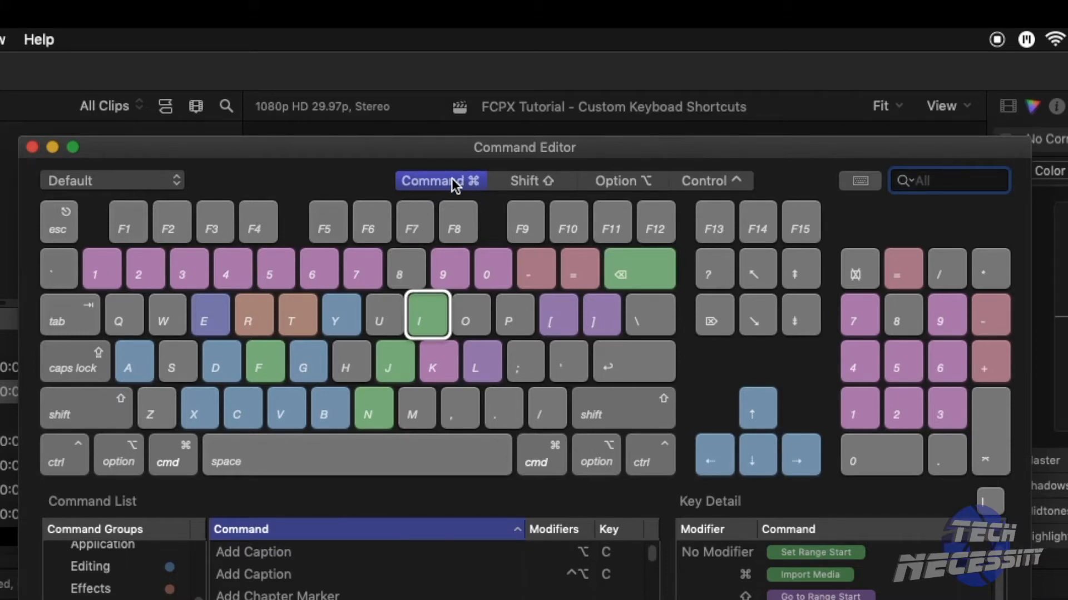
{"action": "left_click", "coordinate": [548, 185]}
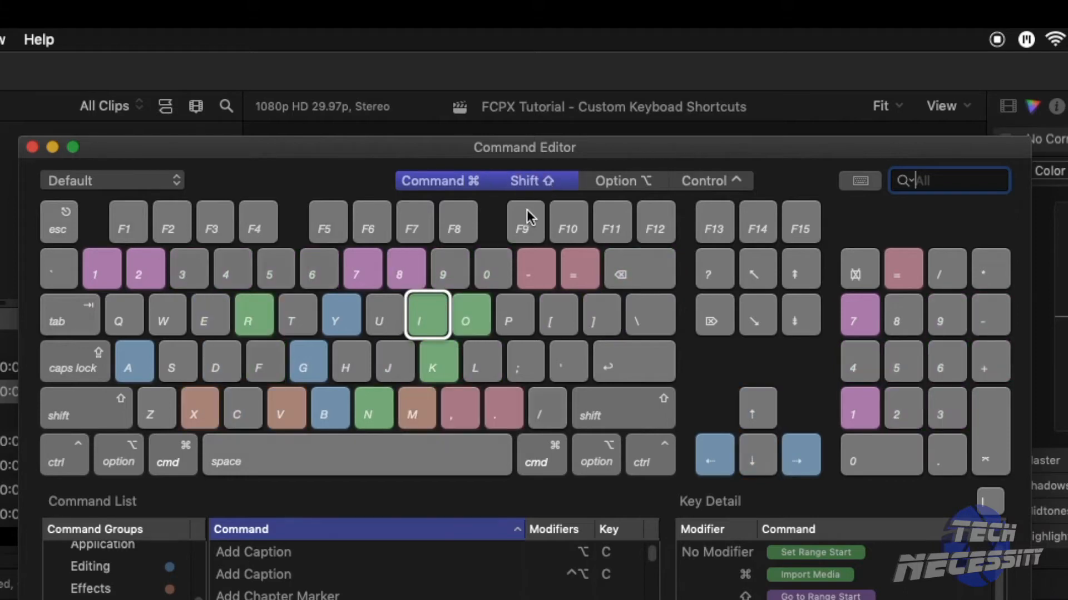
{"action": "left_click", "coordinate": [623, 181]}
{"action": "left_click", "coordinate": [708, 182]}
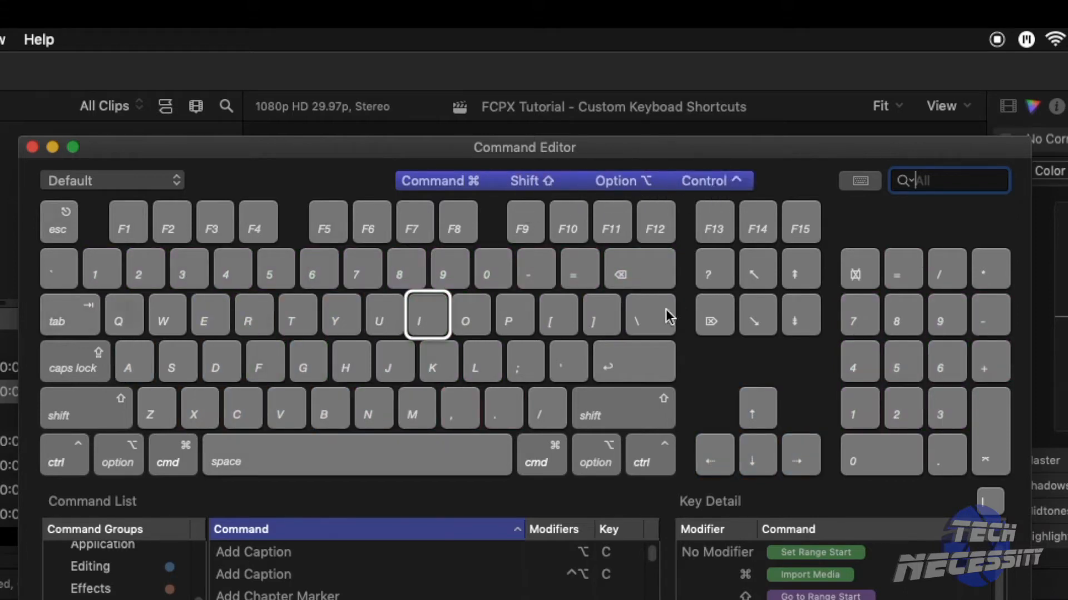
{"action": "left_click", "coordinate": [714, 183]}
{"action": "left_click", "coordinate": [617, 182]}
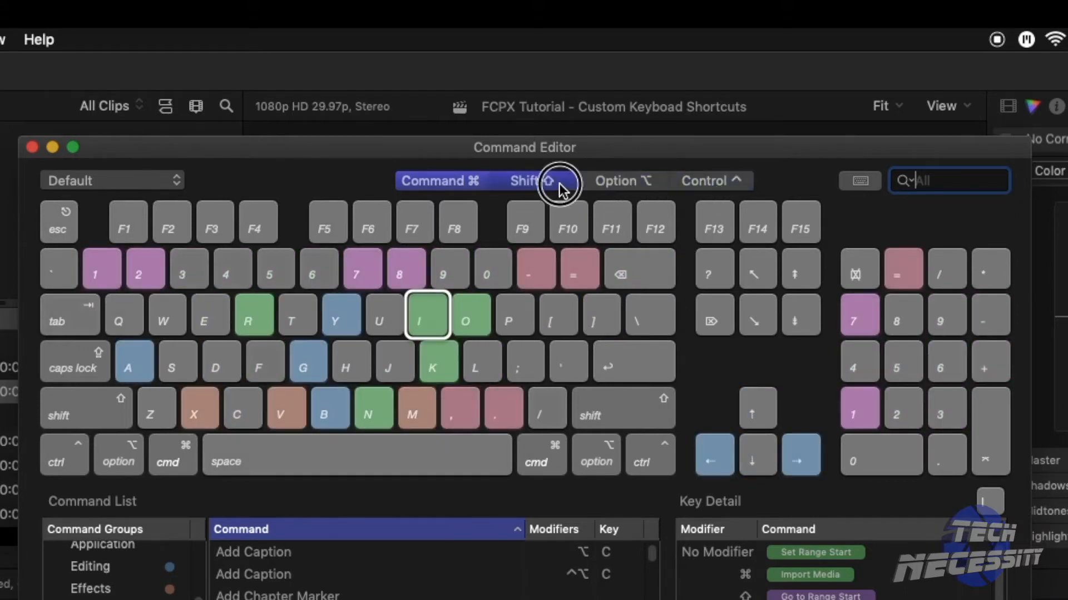
{"action": "left_click", "coordinate": [564, 191]}
{"action": "left_click", "coordinate": [460, 183]}
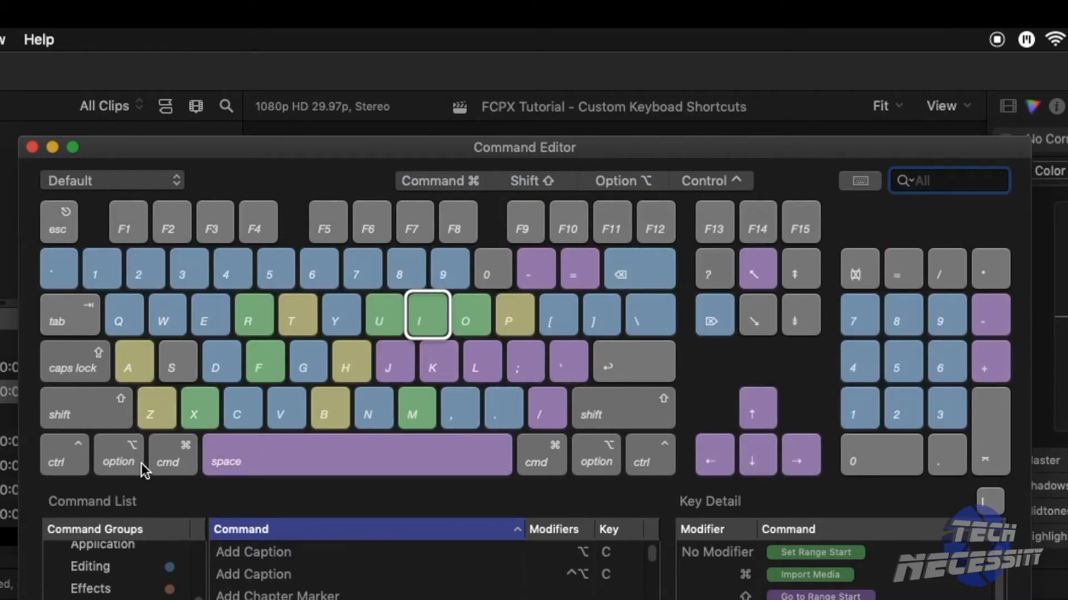
- Preview the Command and Command-Shift layouts using the modifiers on the virtual keyboard, and turn both off again
{"action": "left_click", "coordinate": [179, 457]}
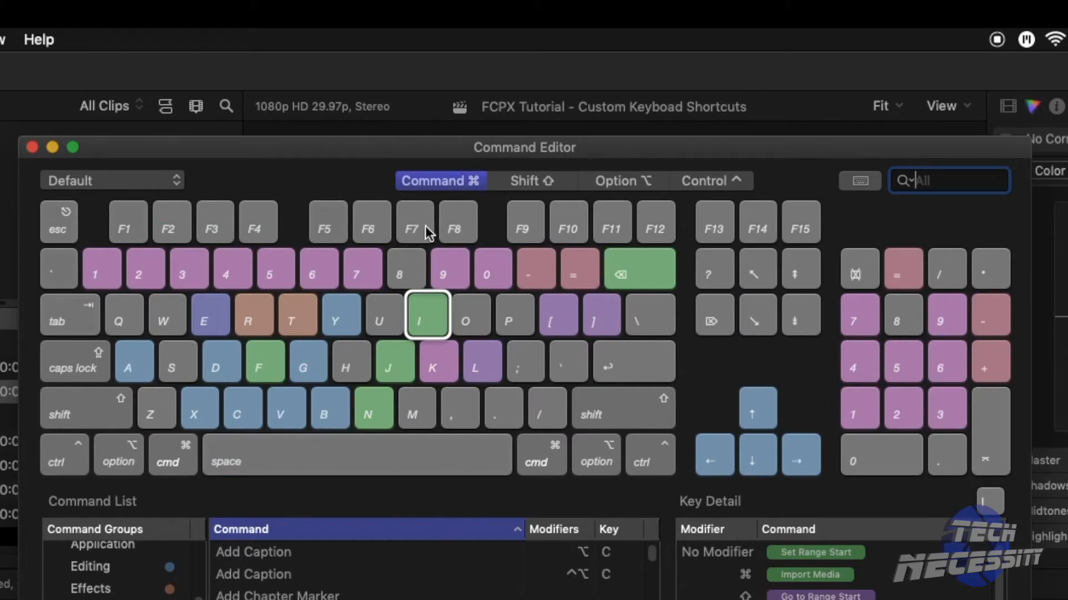
{"action": "left_click", "coordinate": [94, 416]}
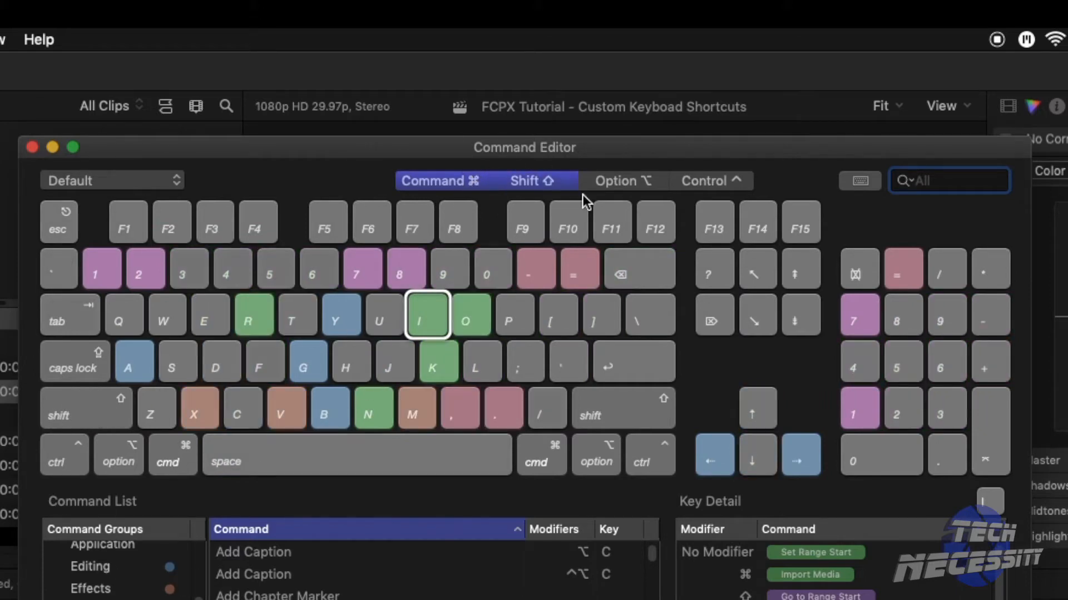
{"action": "left_click", "coordinate": [76, 418]}
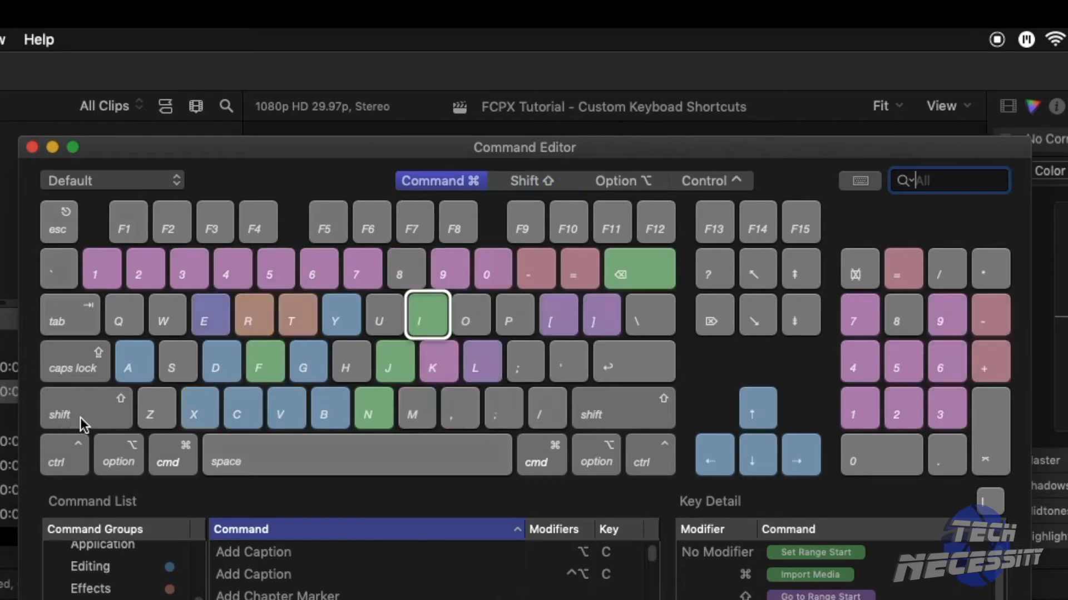
{"action": "left_click", "coordinate": [164, 457]}
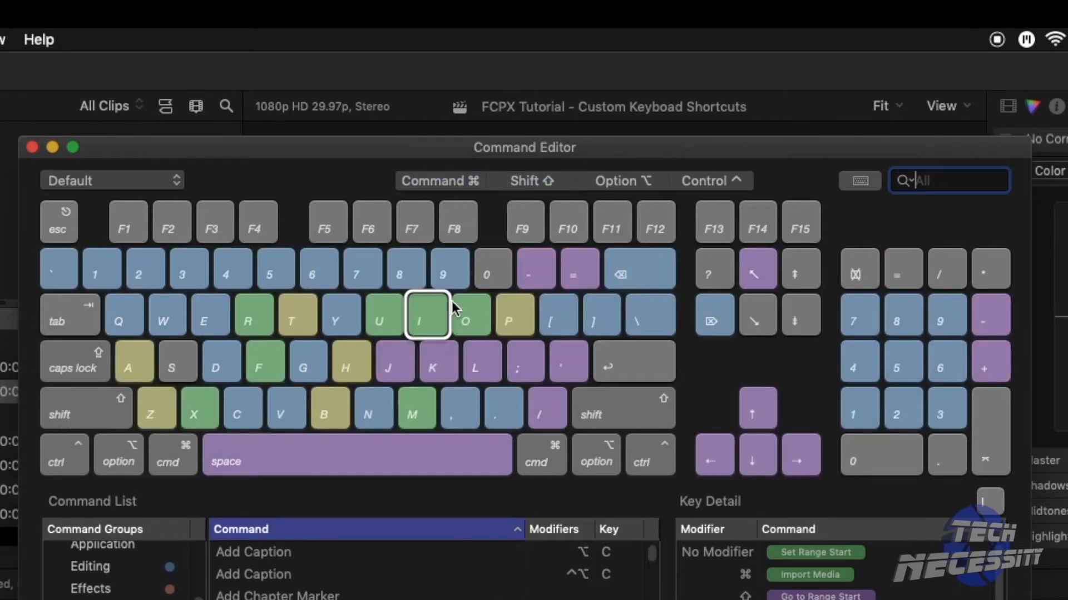
- Compare the layout with only Command active and with only Shift active, and return to the layout without modifiers
{"action": "left_click", "coordinate": [455, 187]}
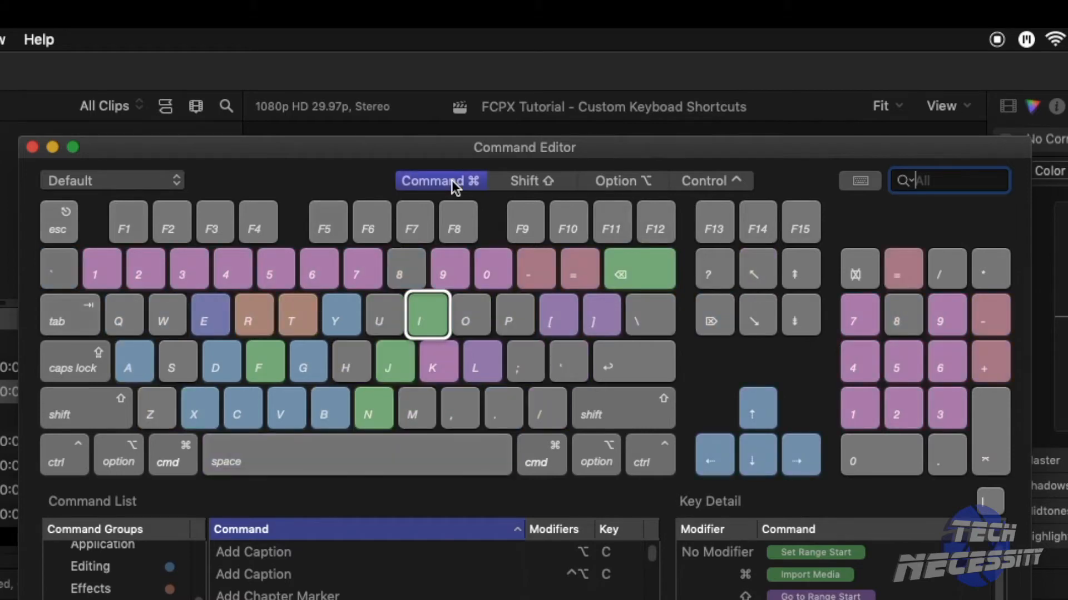
{"action": "left_click", "coordinate": [454, 188]}
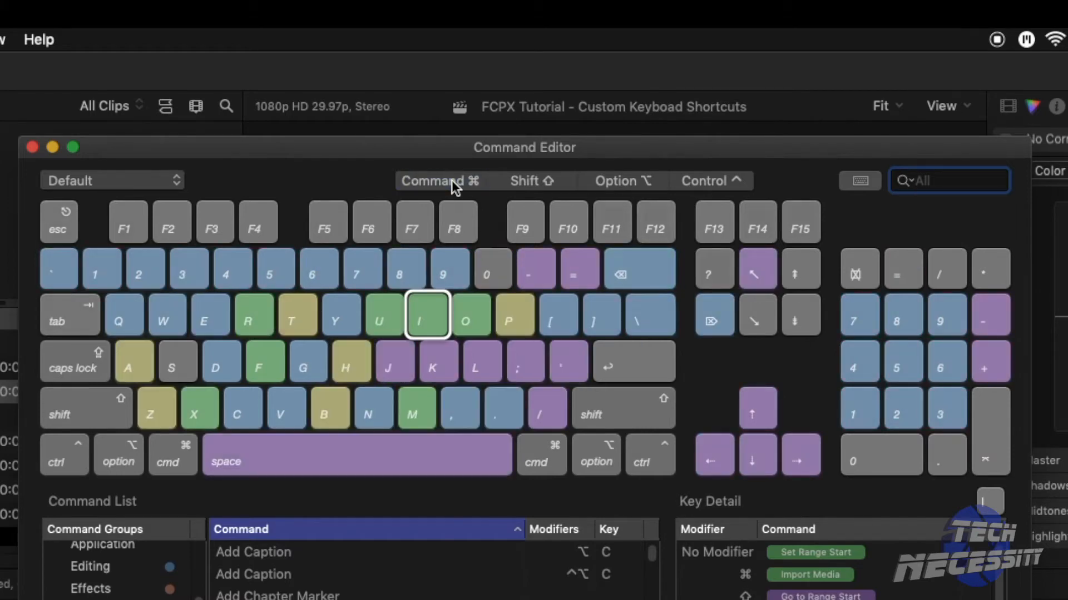
{"action": "key", "text": "shift"}
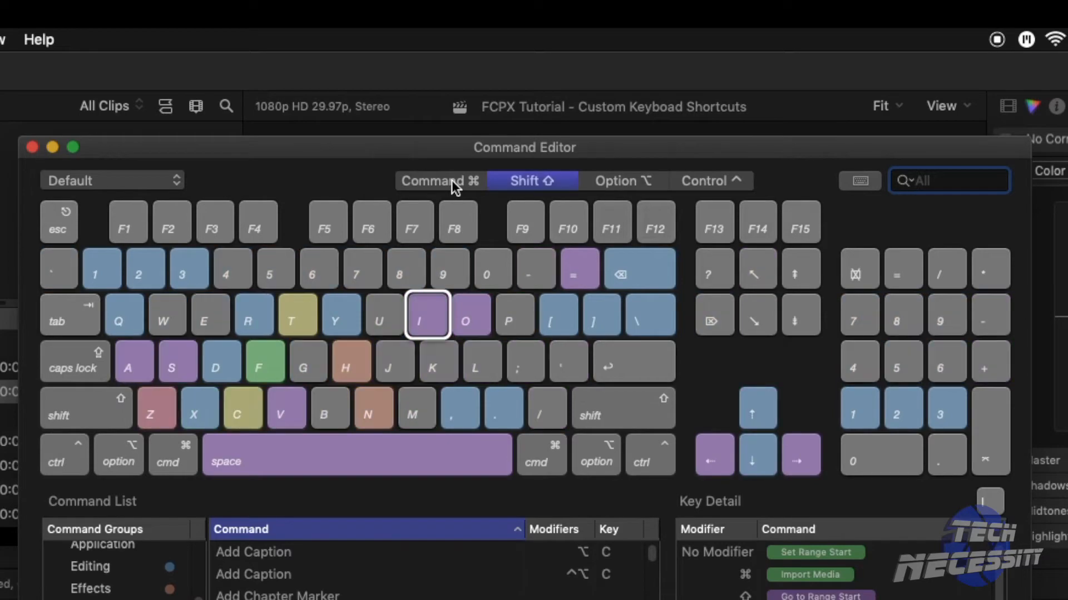
{"action": "key", "text": "shift"}
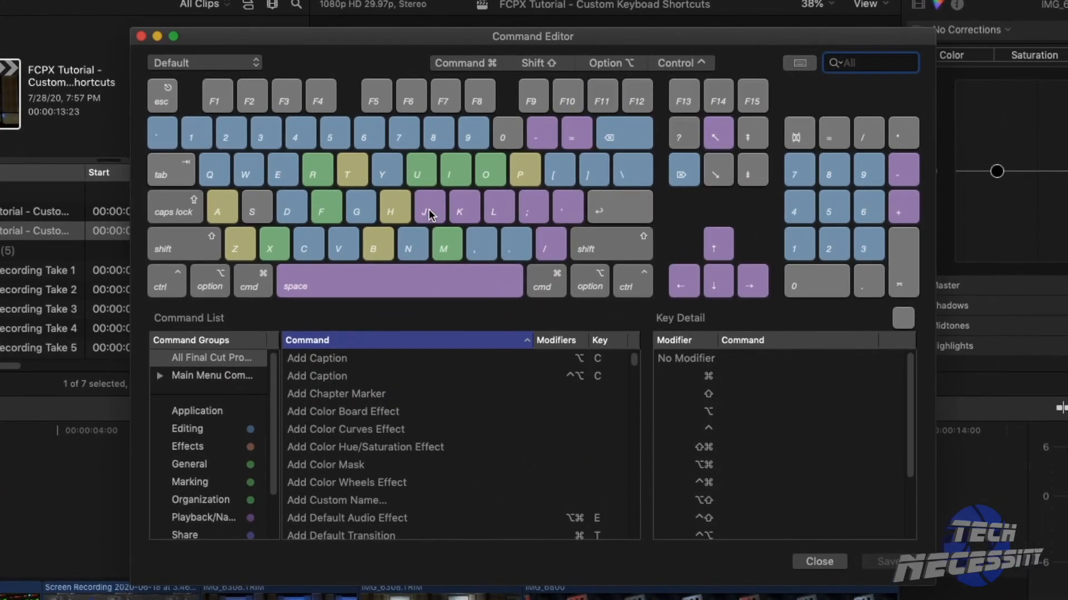
- Show the commands assigned to the J key and browse the commands in the Editing group with their modifiers and keys
{"action": "left_click", "coordinate": [521, 189]}
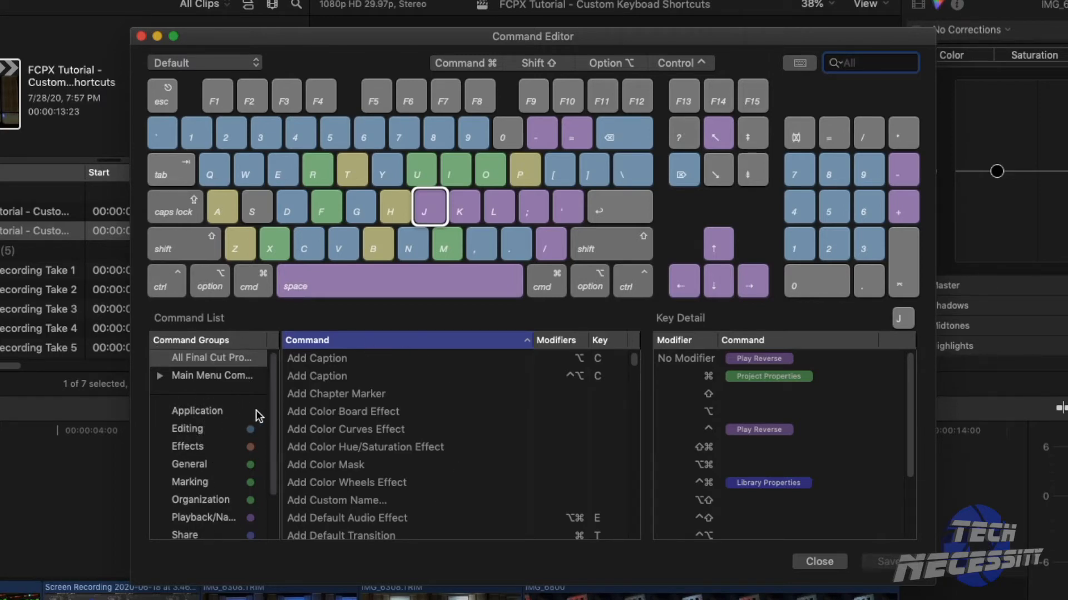
{"action": "left_click_drag", "start_coordinate": [275, 393], "coordinate": [277, 443]}
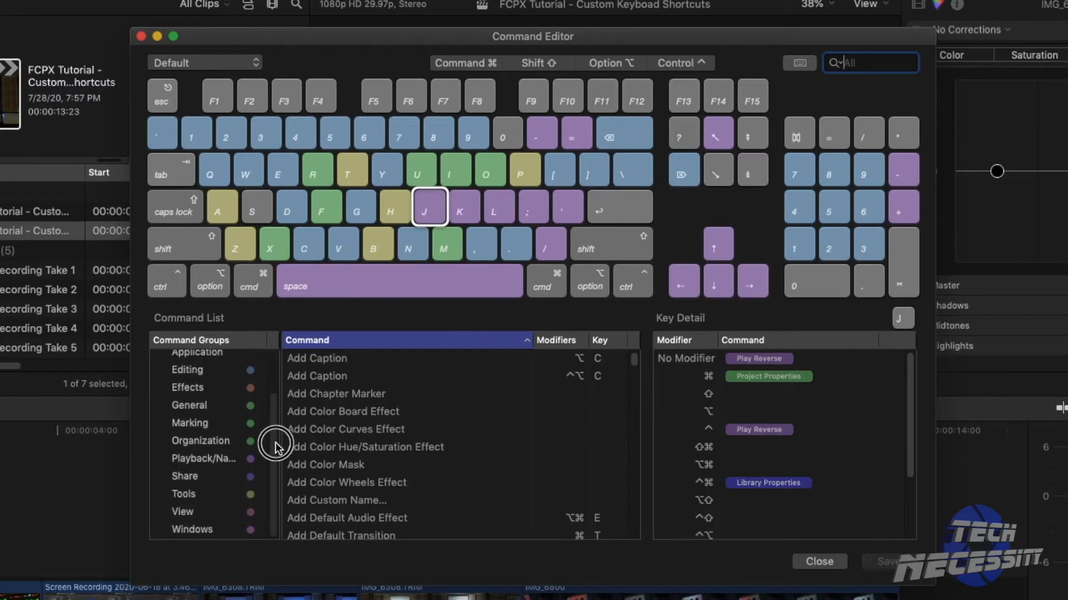
{"action": "left_click", "coordinate": [204, 372]}
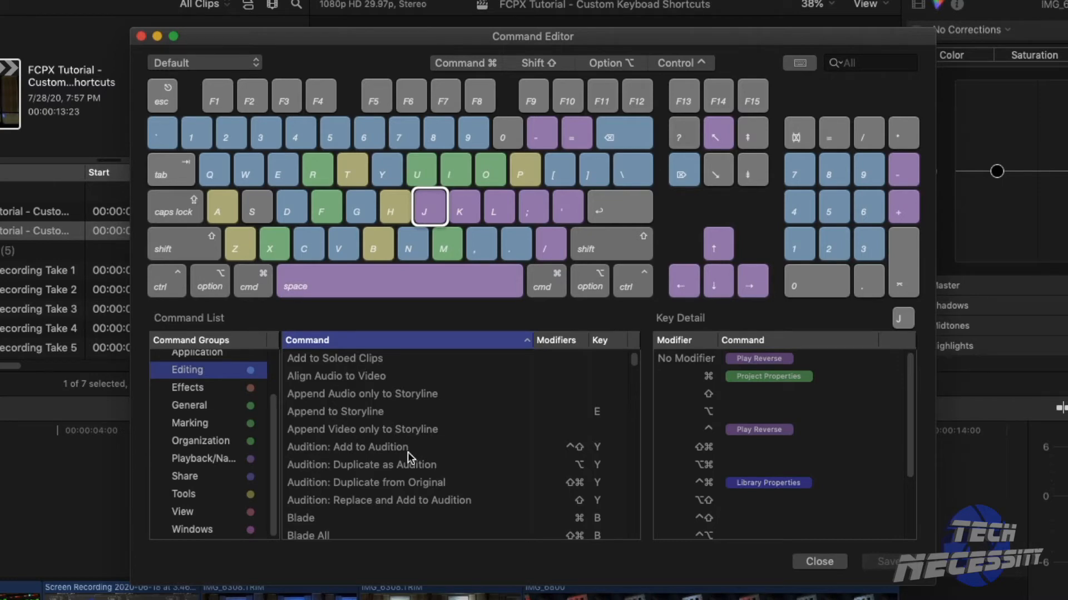
{"action": "scroll", "coordinate": [331, 481], "scroll_direction": "down", "scroll_amount": 5}
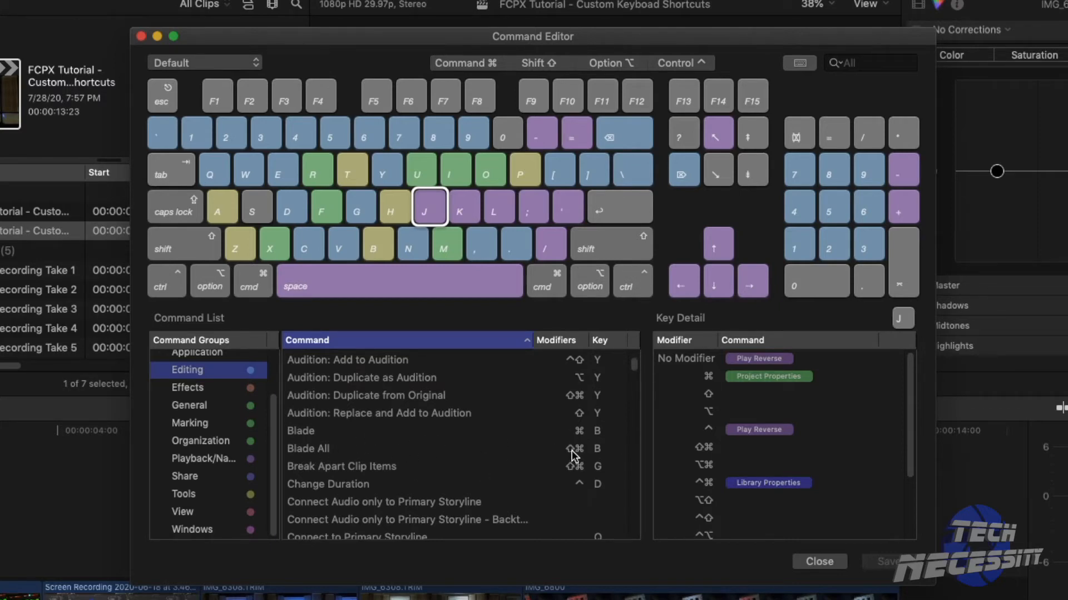
{"action": "scroll", "coordinate": [508, 452], "scroll_direction": "down", "scroll_amount": 5}
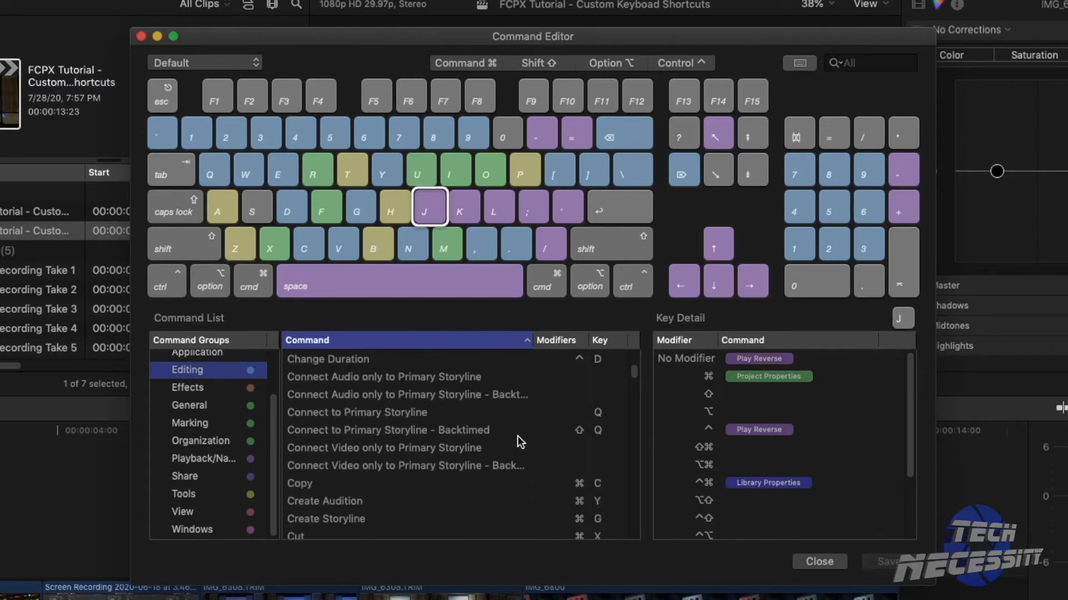
{"action": "scroll", "coordinate": [401, 456], "scroll_direction": "up", "scroll_amount": 2}
{"action": "scroll", "coordinate": [416, 449], "scroll_direction": "up", "scroll_amount": 4}
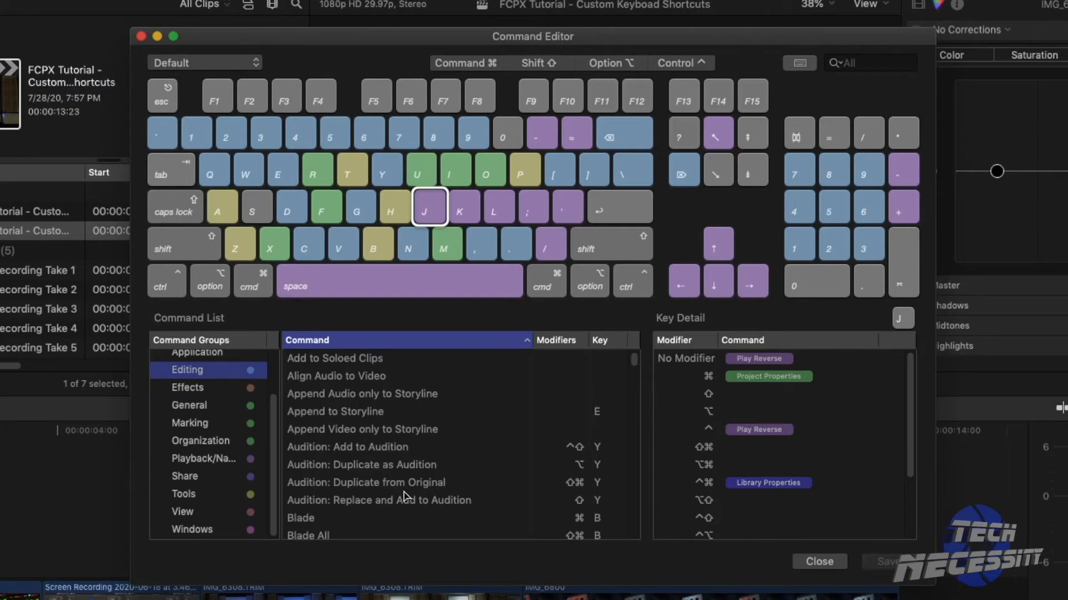
{"action": "scroll", "coordinate": [361, 464], "scroll_direction": "down", "scroll_amount": 2}
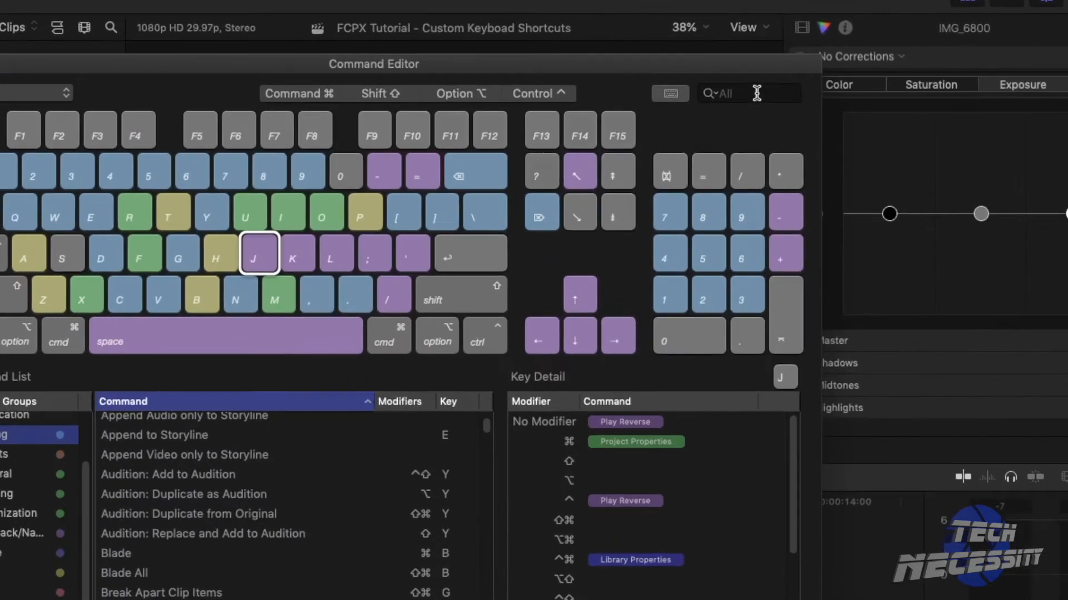
- Search the Command Editor for "lift"
{"action": "left_click", "coordinate": [819, 85]}
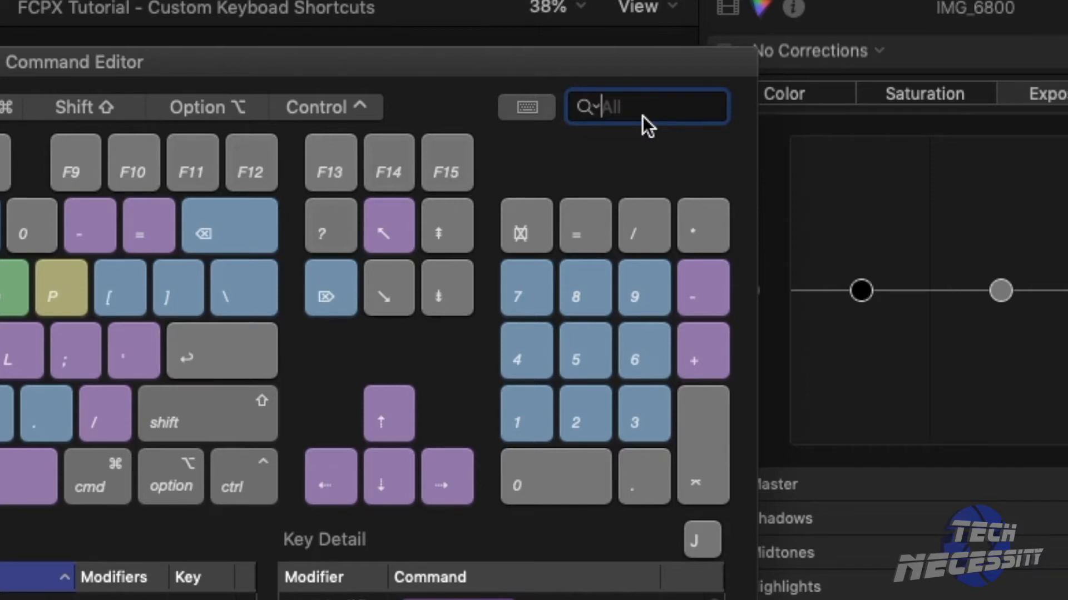
{"action": "type", "text": "lift"}
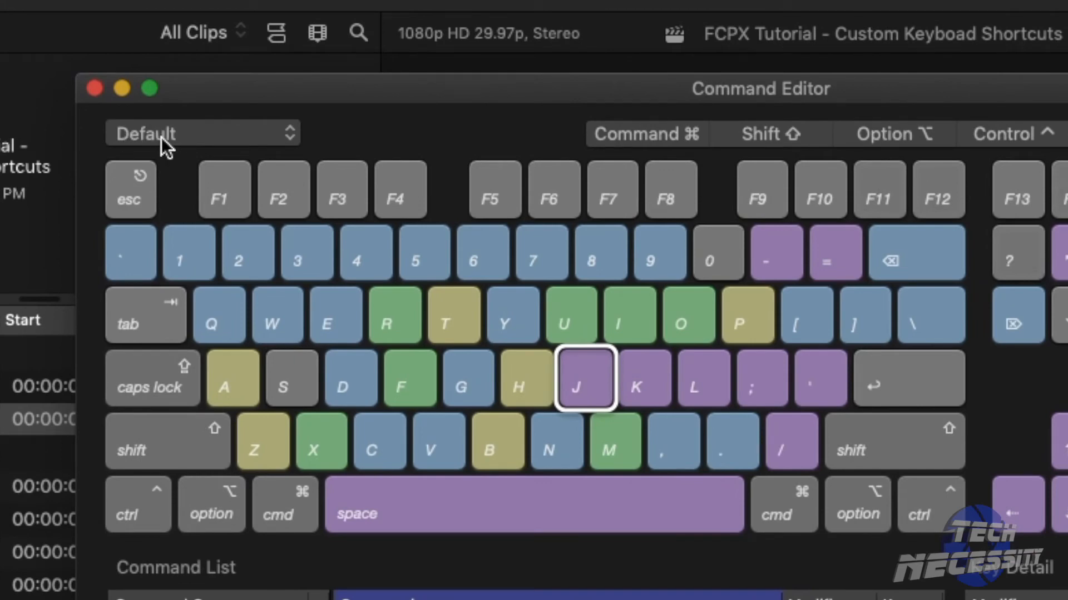
- Duplicate the Default command set under the name "Demo" and keep Demo selected as the active set
{"action": "left_click", "coordinate": [285, 134]}
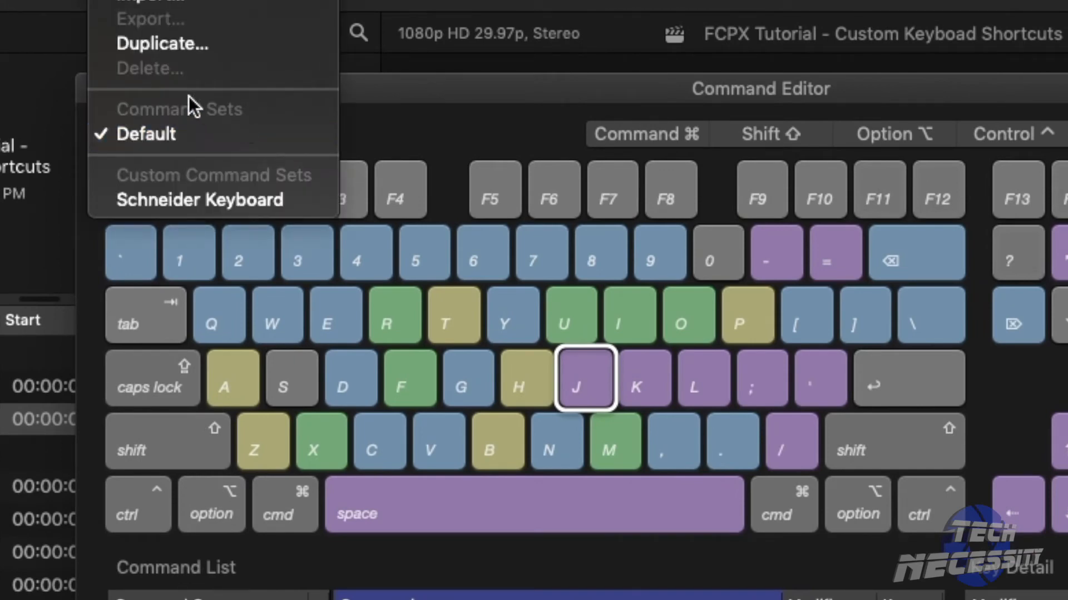
{"action": "left_click", "coordinate": [169, 45]}
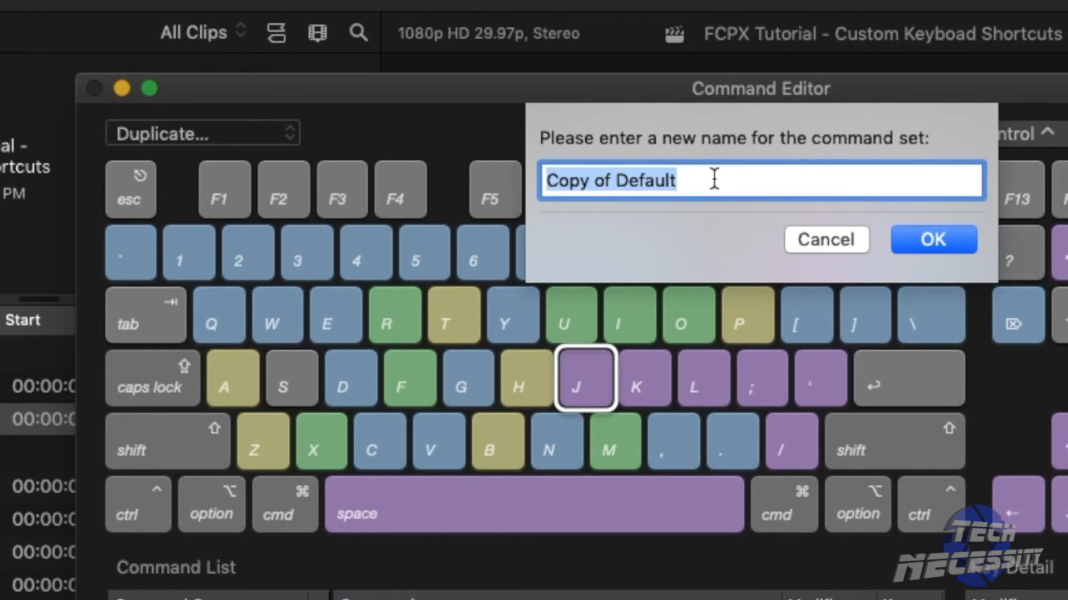
{"action": "type", "text": "Demo"}
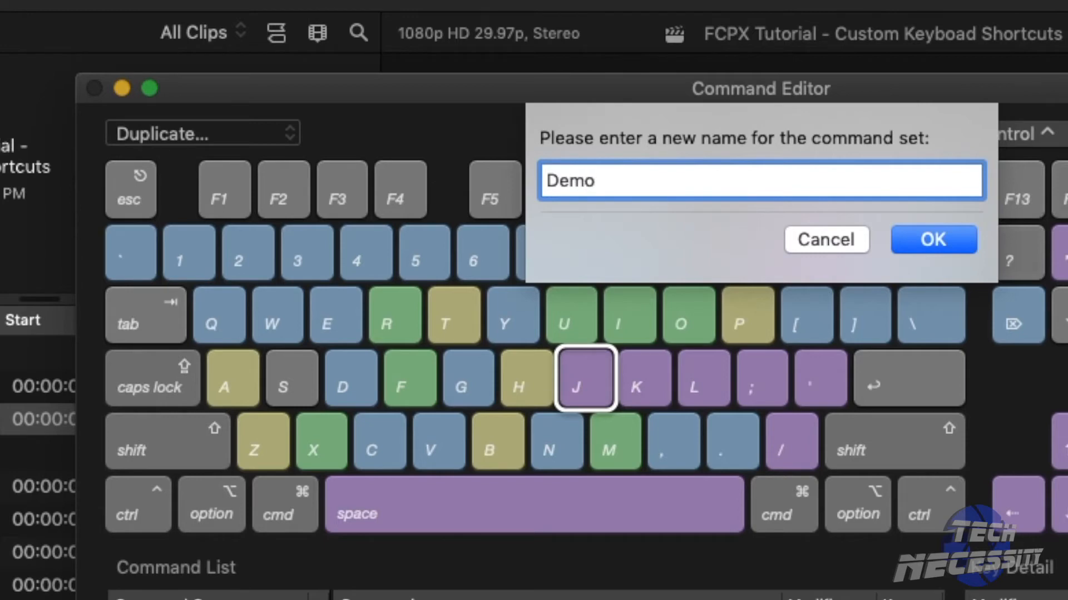
{"action": "key", "text": "Return"}
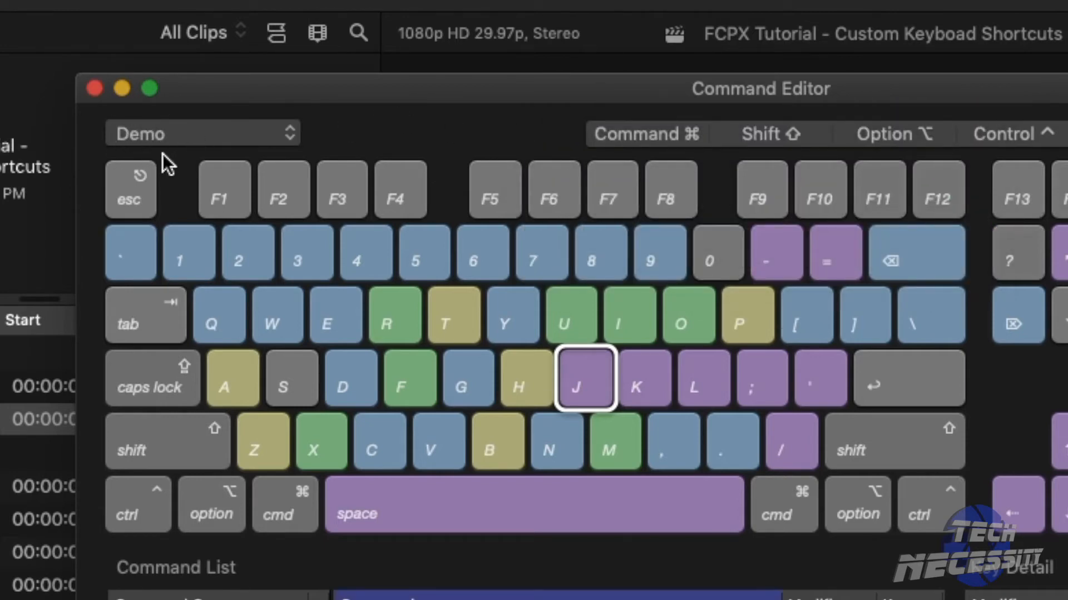
{"action": "left_click", "coordinate": [273, 138]}
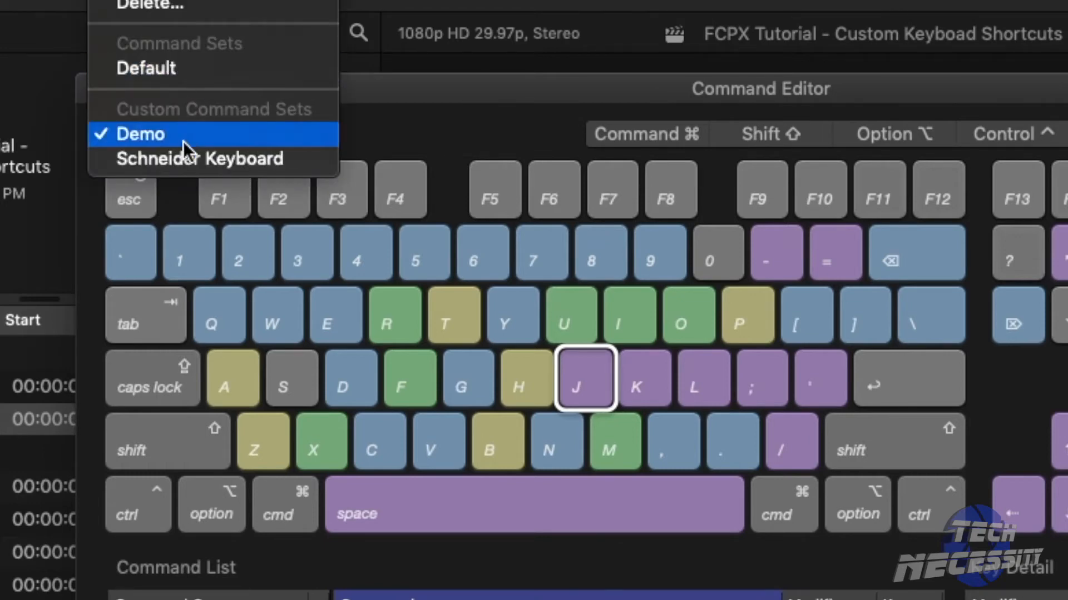
{"action": "left_click", "coordinate": [159, 137]}
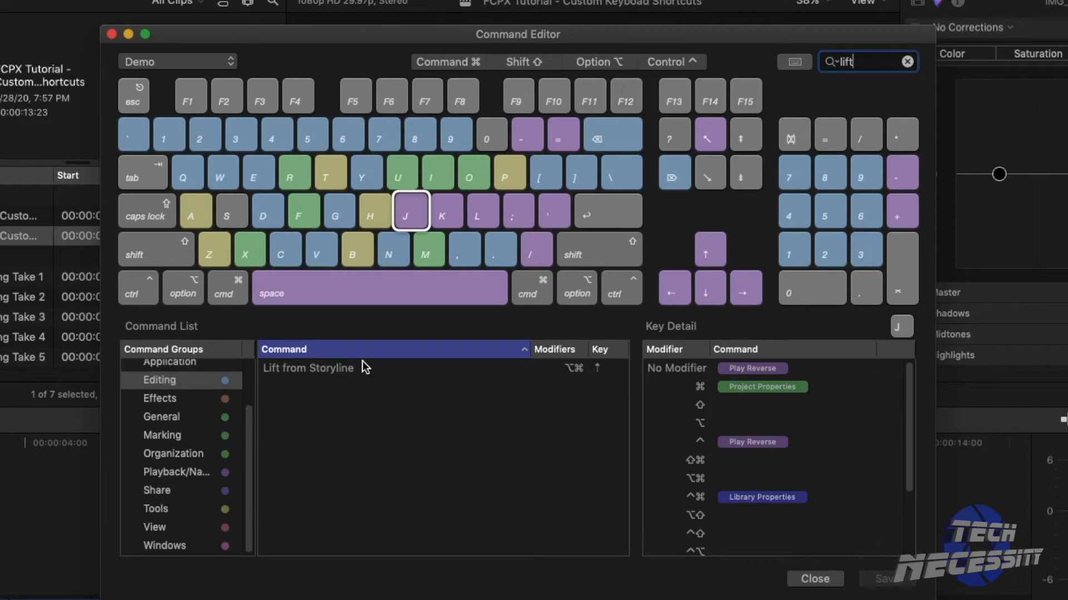
- Assign Shift-L to the Lift from Storyline command in the Demo set, save it and close the Command Editor
{"action": "left_click", "coordinate": [486, 214]}
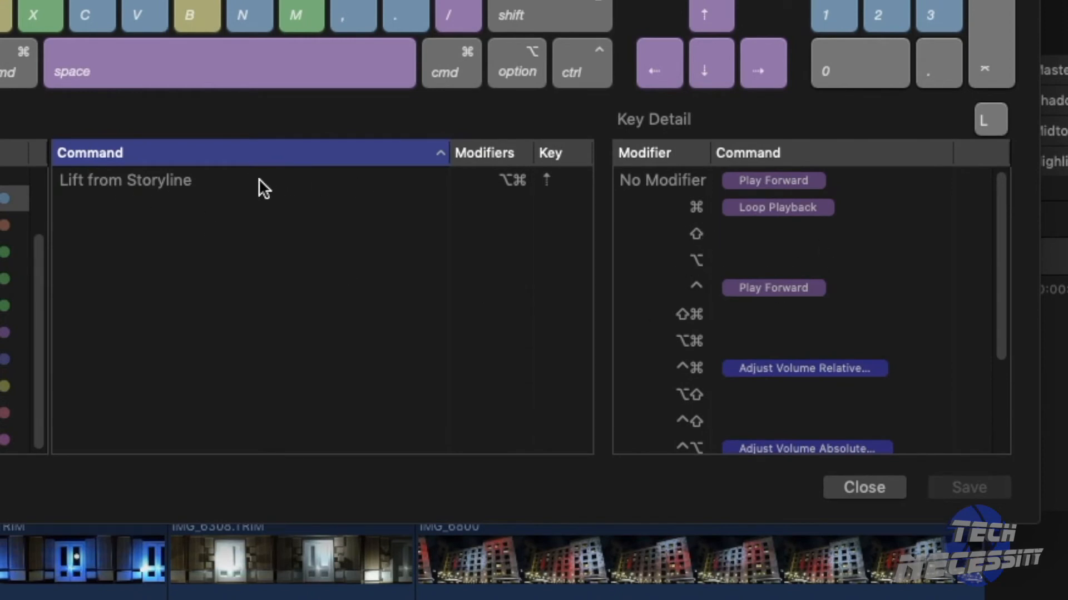
{"action": "left_click_drag", "start_coordinate": [113, 179], "coordinate": [799, 234]}
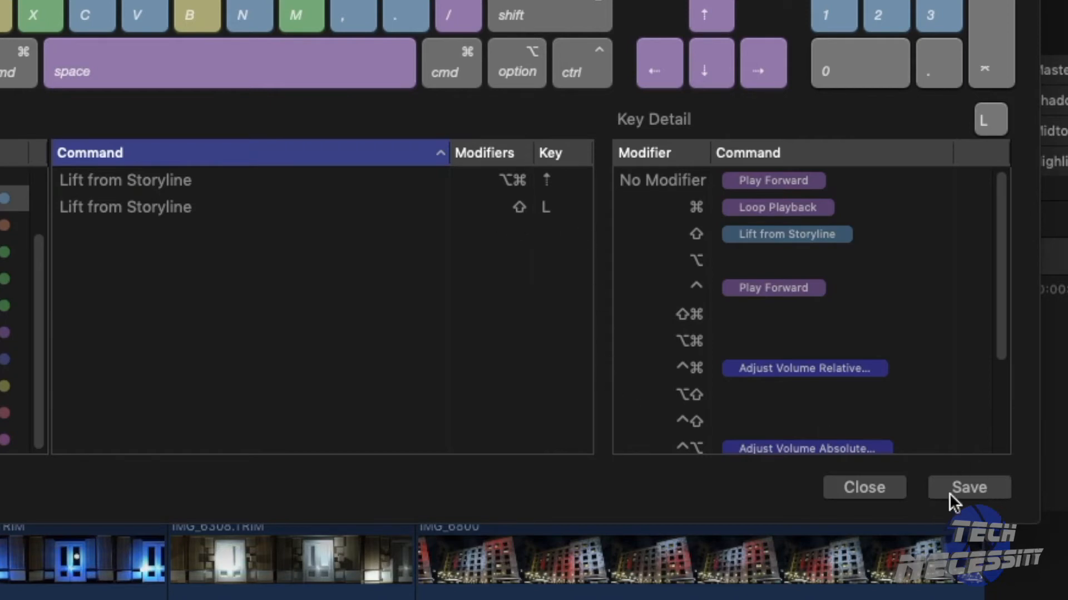
{"action": "left_click", "coordinate": [967, 487]}
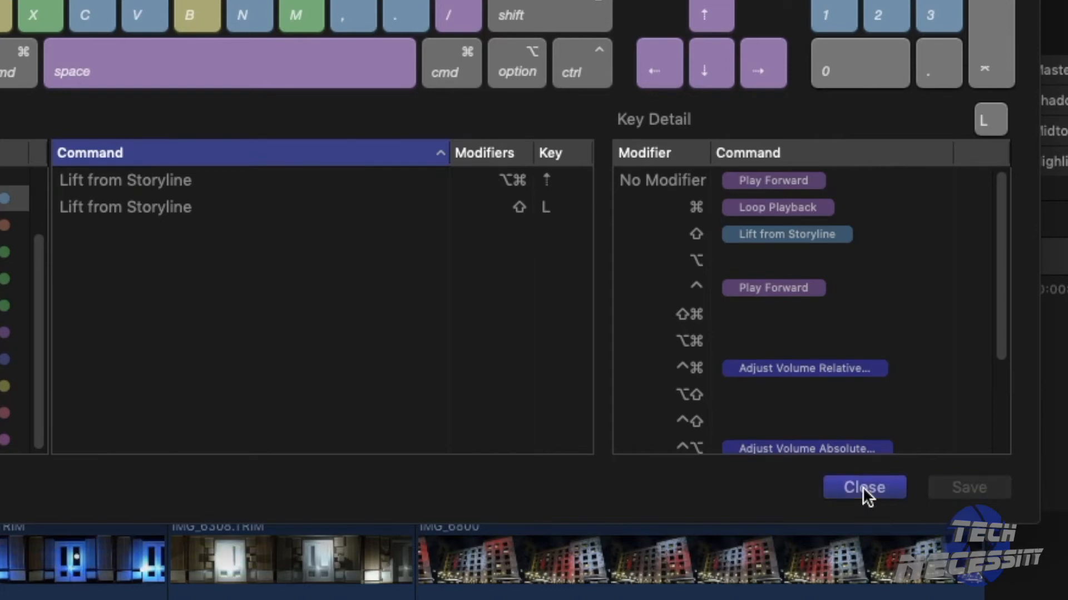
{"action": "left_click", "coordinate": [862, 487]}
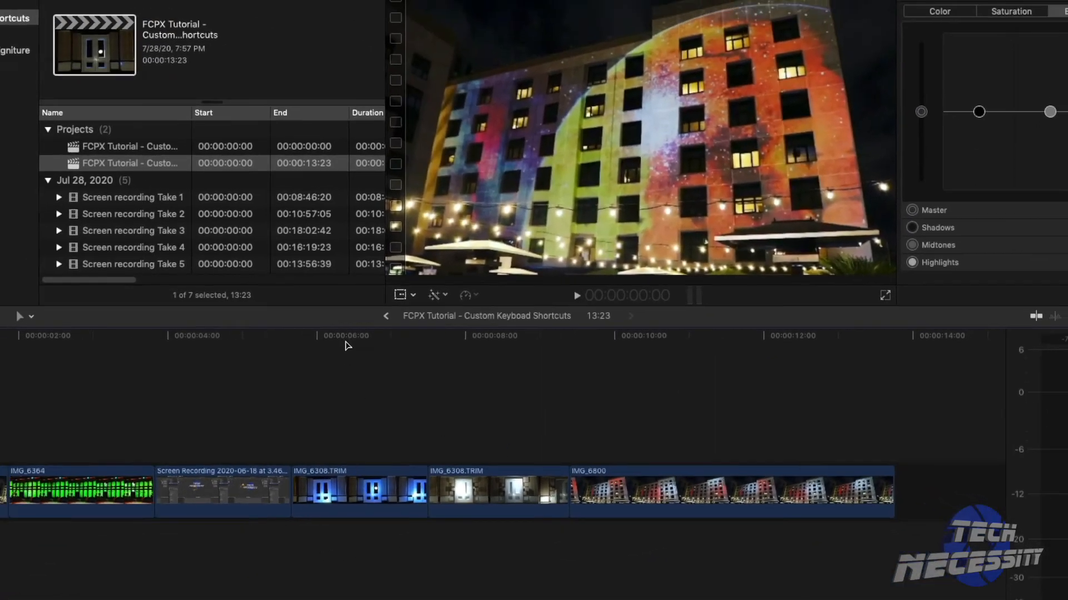
- Lift the first IMG_6308.TRIM clip, the one with the blue doors, out of the primary storyline
{"action": "left_click", "coordinate": [37, 289]}
{"action": "left_click", "coordinate": [397, 459]}
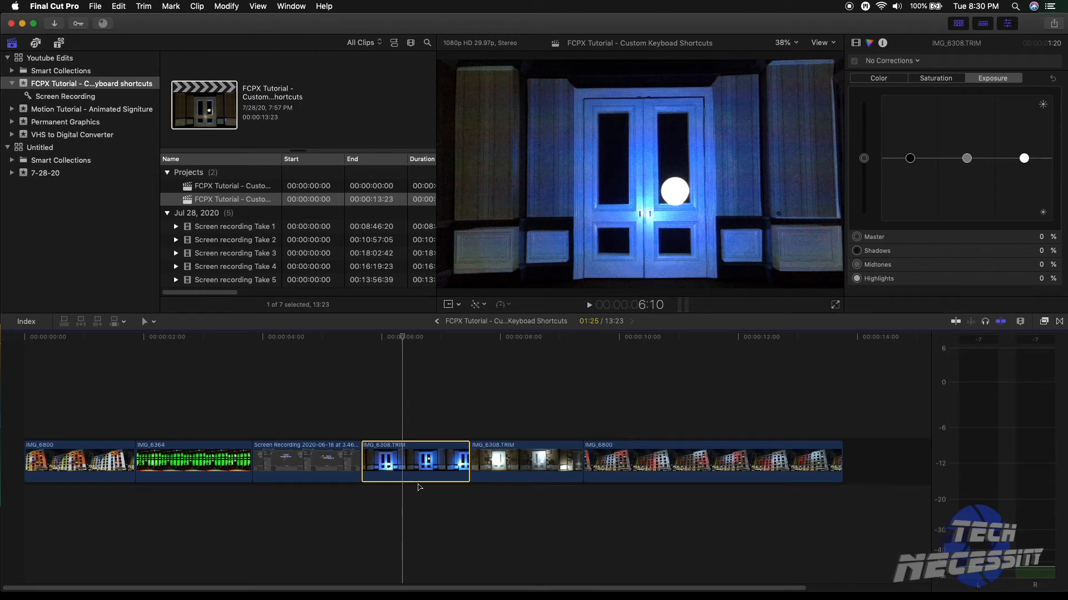
{"action": "key", "text": "alt+super+Up"}
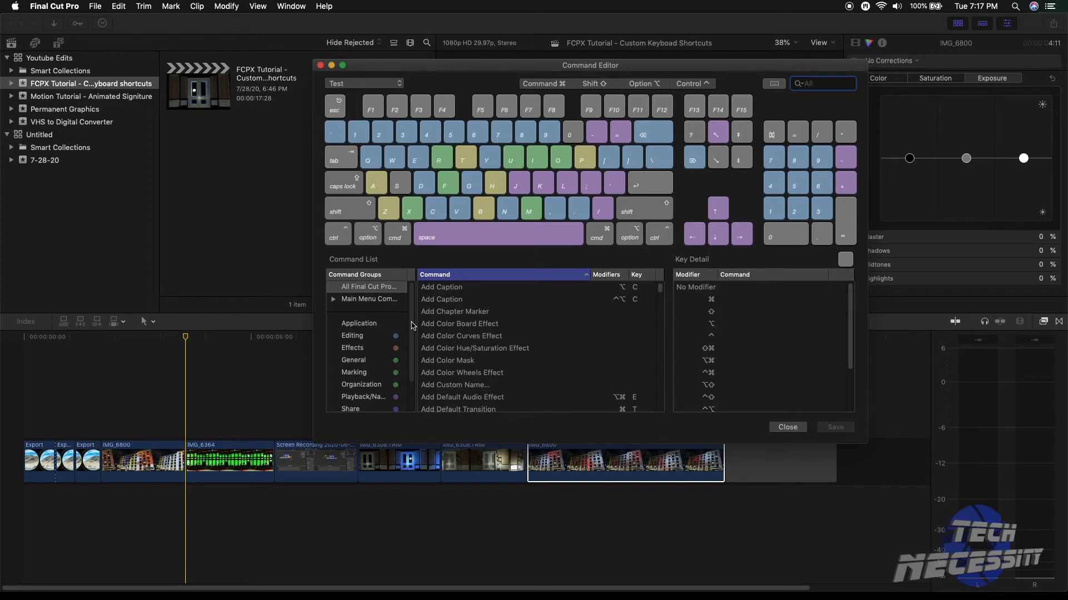
- Examine the command groups and the list of all Final Cut Pro commands, and close the Command Editor
{"action": "left_click_drag", "start_coordinate": [413, 329], "coordinate": [413, 359]}
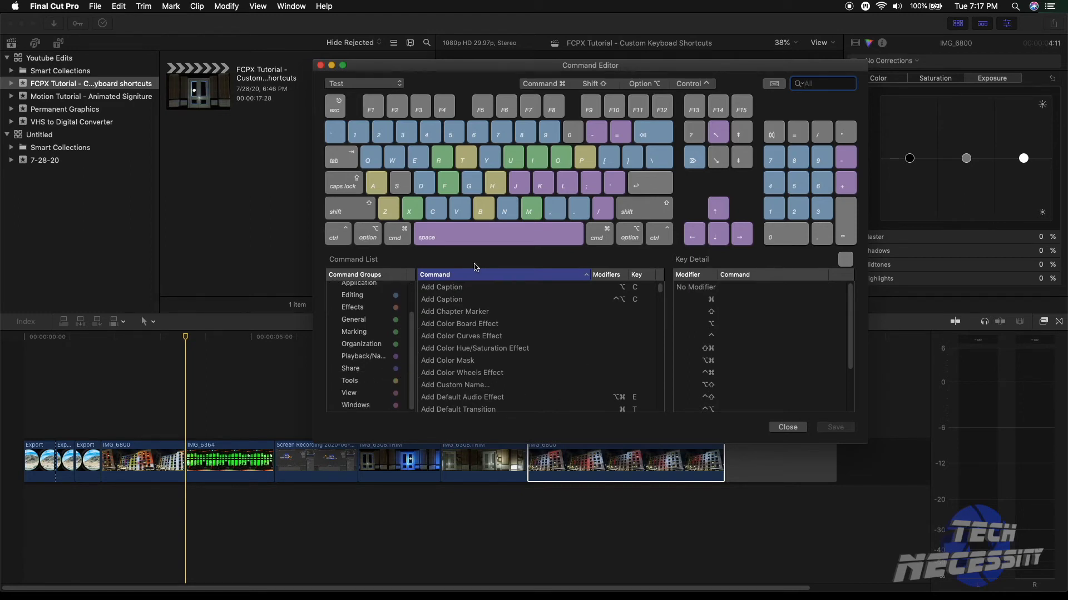
{"action": "scroll", "coordinate": [500, 366], "scroll_direction": "down", "scroll_amount": 5}
{"action": "scroll", "coordinate": [495, 362], "scroll_direction": "down", "scroll_amount": 10}
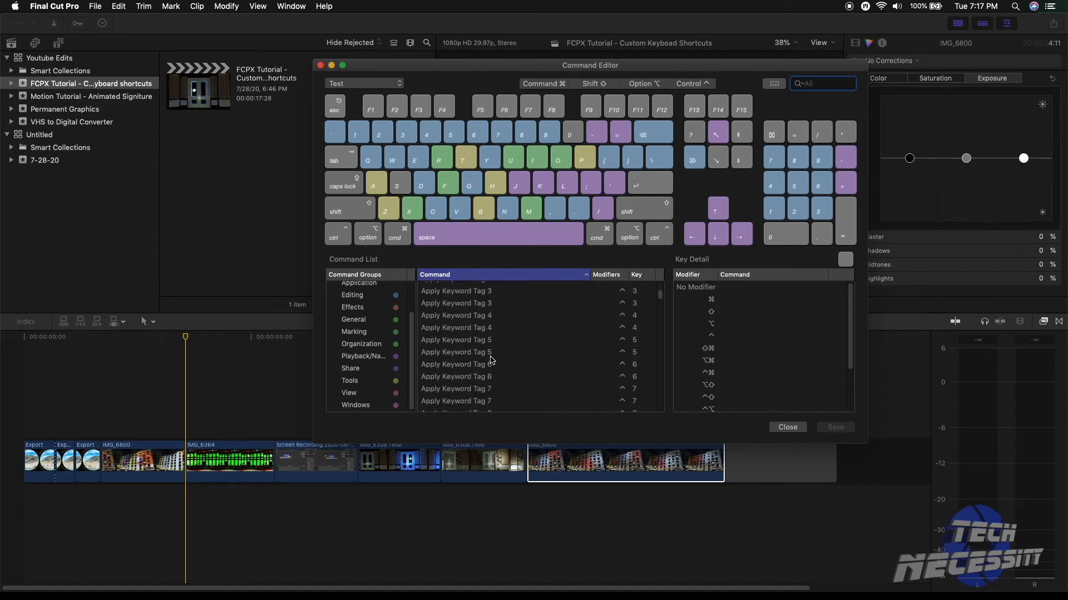
{"action": "scroll", "coordinate": [492, 356], "scroll_direction": "down", "scroll_amount": 3}
{"action": "scroll", "coordinate": [531, 373], "scroll_direction": "up", "scroll_amount": 8}
{"action": "scroll", "coordinate": [537, 373], "scroll_direction": "up", "scroll_amount": 10}
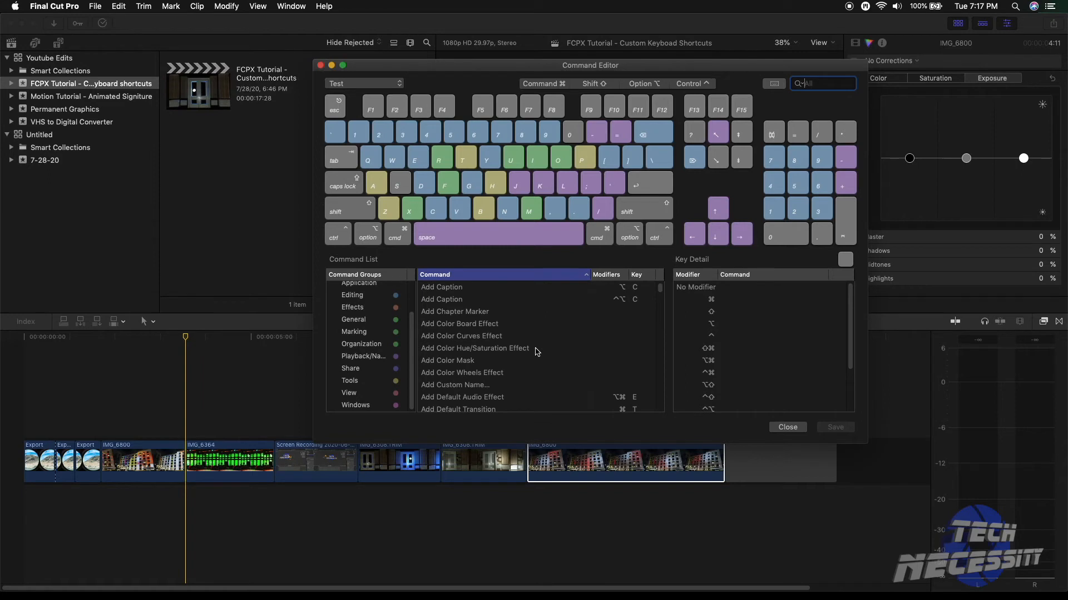
{"action": "left_click", "coordinate": [790, 428]}
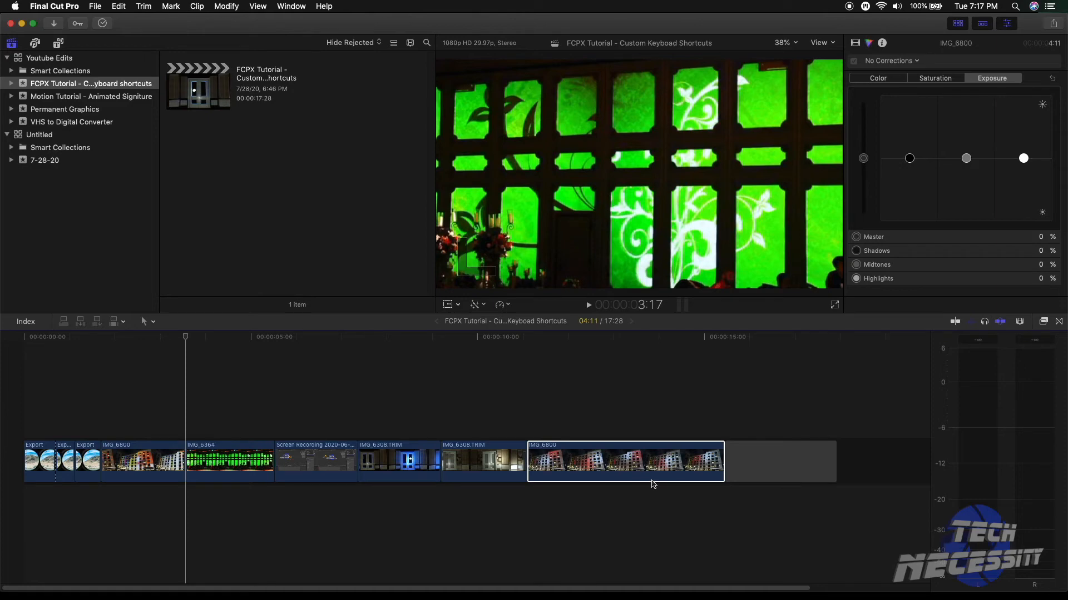
- Retime the selected IMG_6800 clip at the end of the timeline to Slow 50%
{"action": "left_click", "coordinate": [235, 6]}
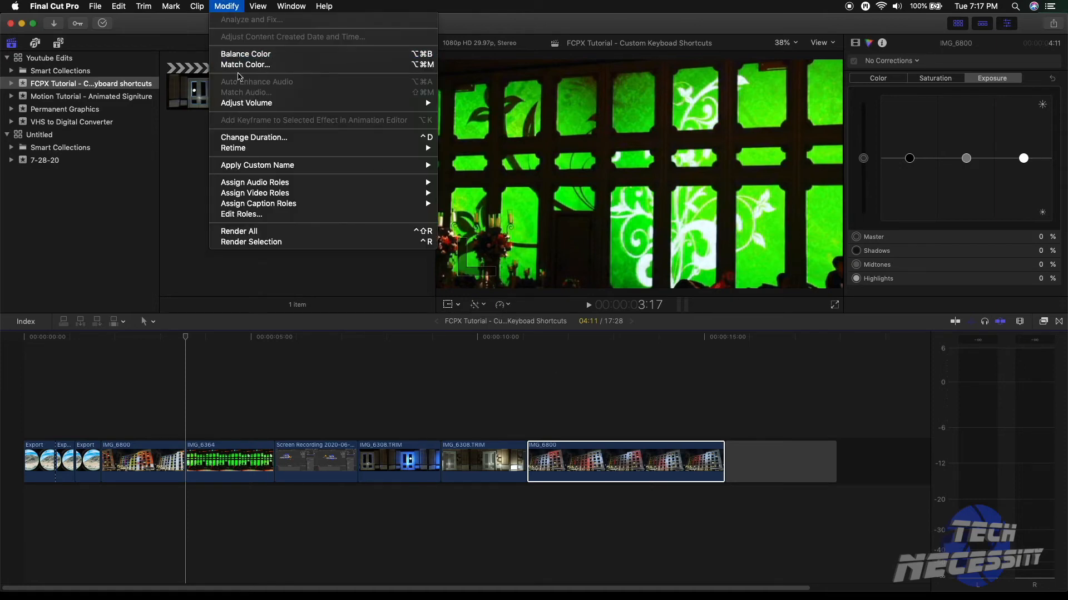
{"action": "mouse_move", "coordinate": [248, 149]}
{"action": "mouse_move", "coordinate": [518, 149]}
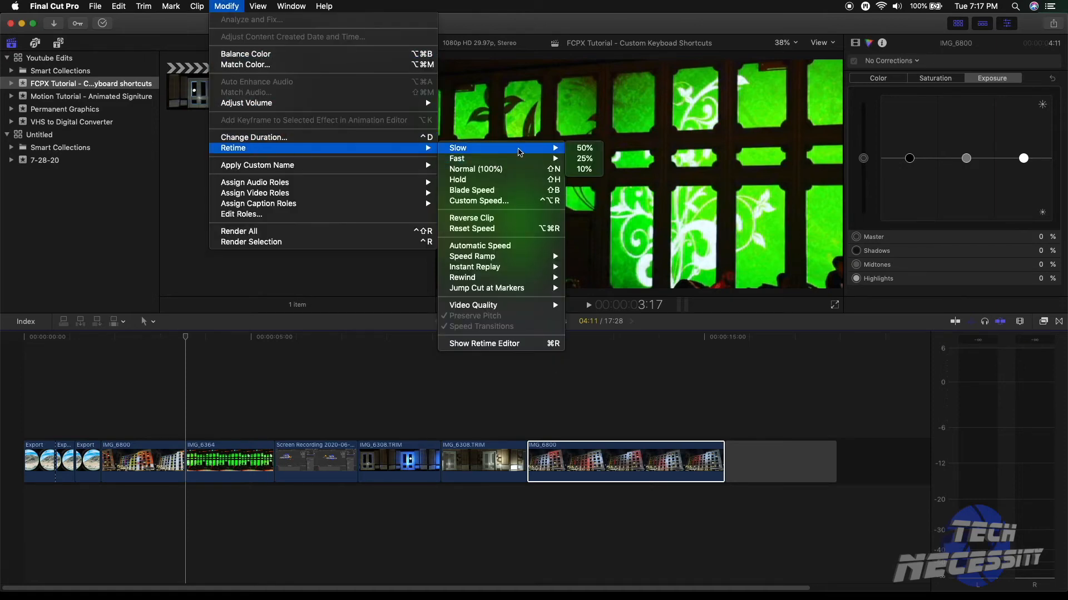
{"action": "left_click", "coordinate": [589, 151]}
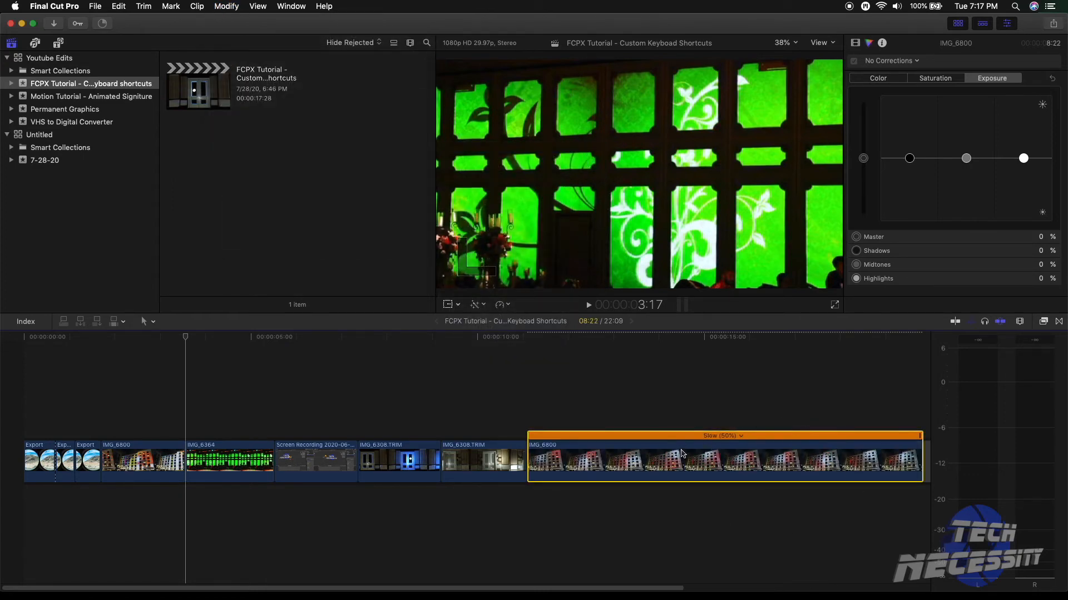
- Return the IMG_6800 clip to Normal (100%) speed, and hide its retime editor and show it again
{"action": "key", "text": "shift+n"}
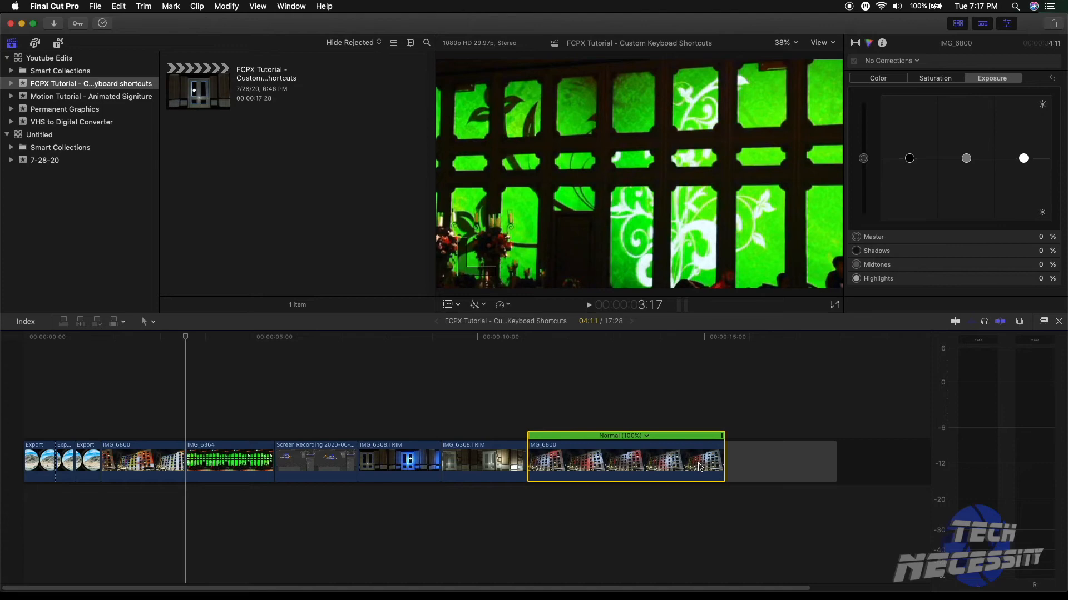
{"action": "key", "text": "super+r"}
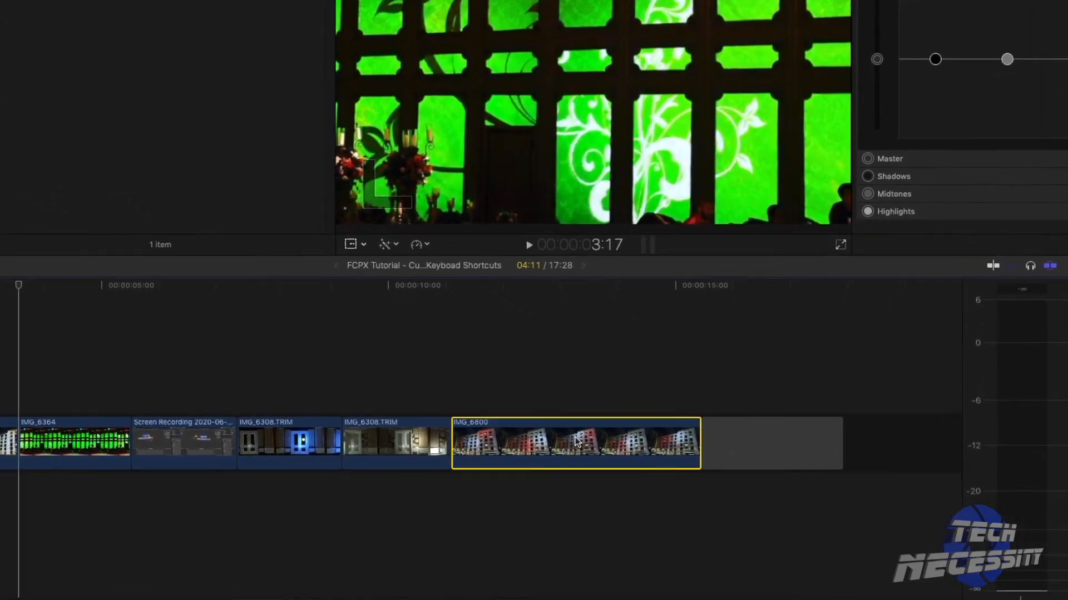
{"action": "key", "text": "super+r"}
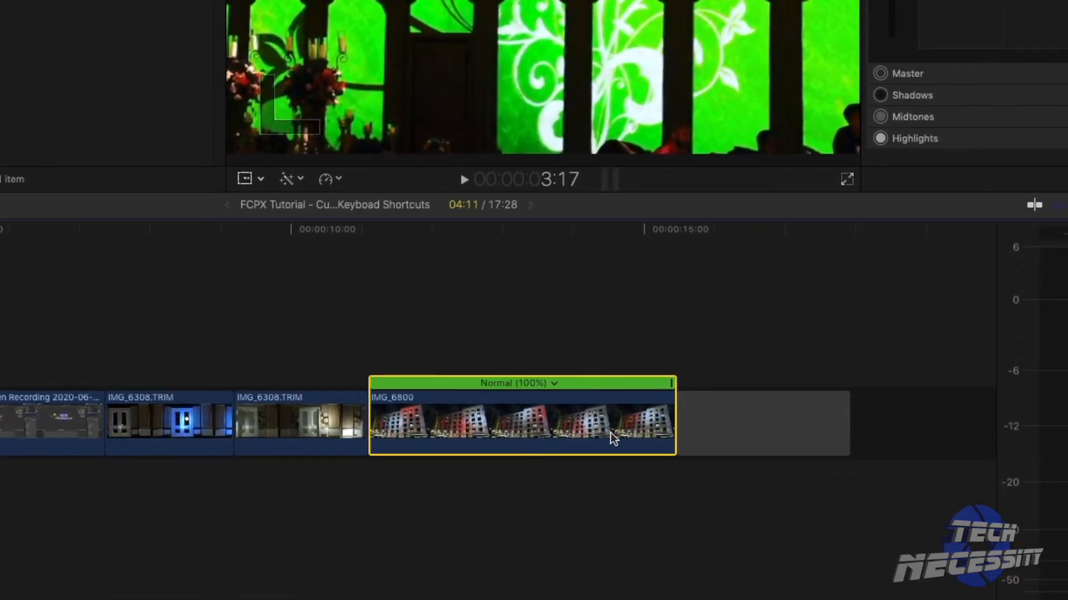
- Slow the IMG_6800 clip to 50% from its retime editor, and shorten the retimed clip to 75% speed
{"action": "left_click", "coordinate": [553, 384]}
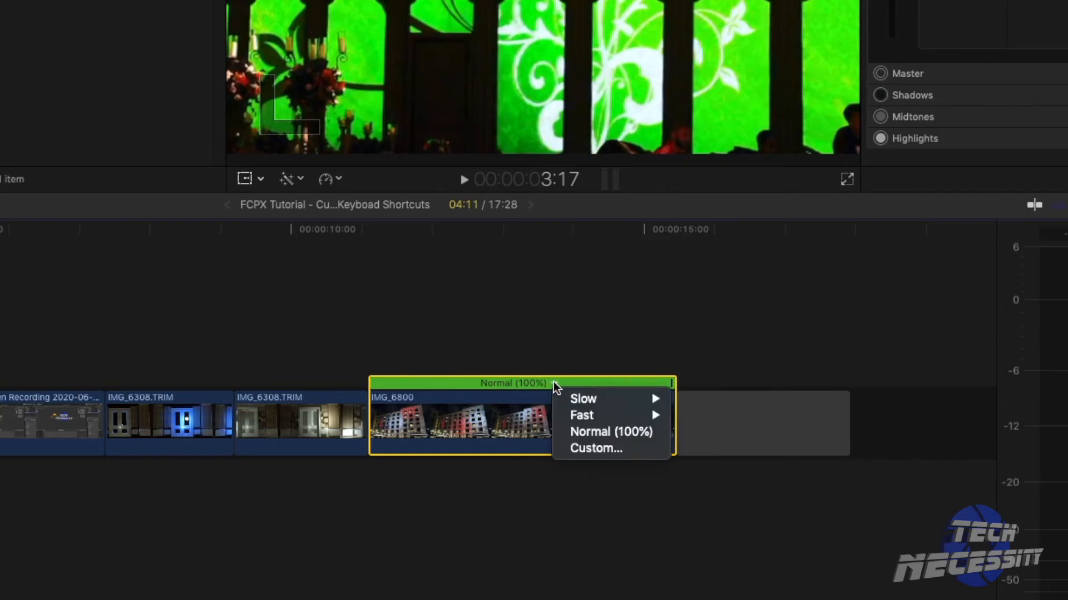
{"action": "mouse_move", "coordinate": [588, 398]}
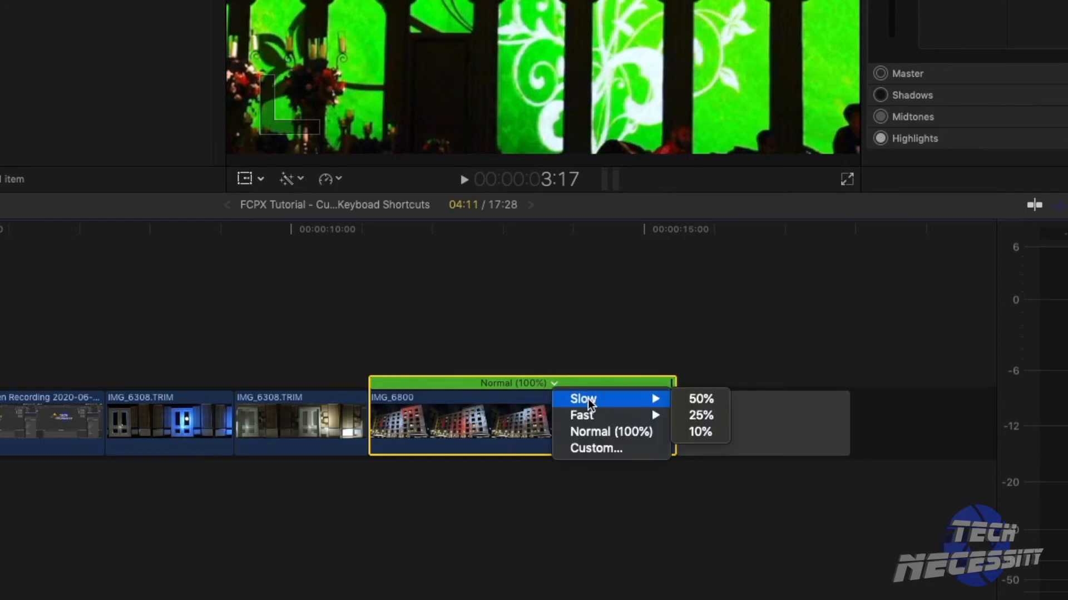
{"action": "left_click", "coordinate": [701, 403]}
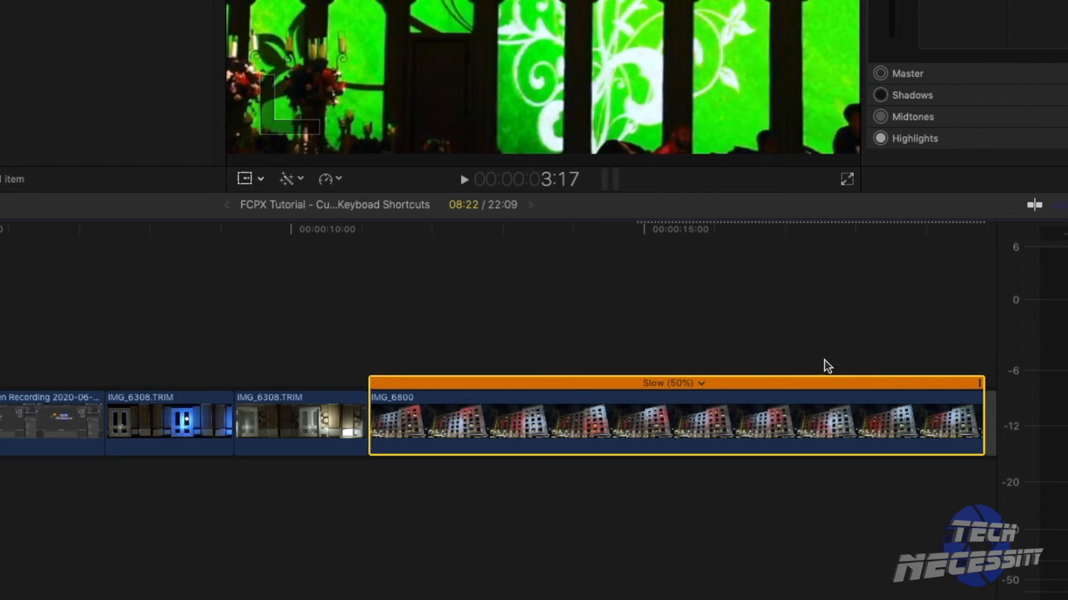
{"action": "left_click_drag", "start_coordinate": [979, 386], "coordinate": [774, 383]}
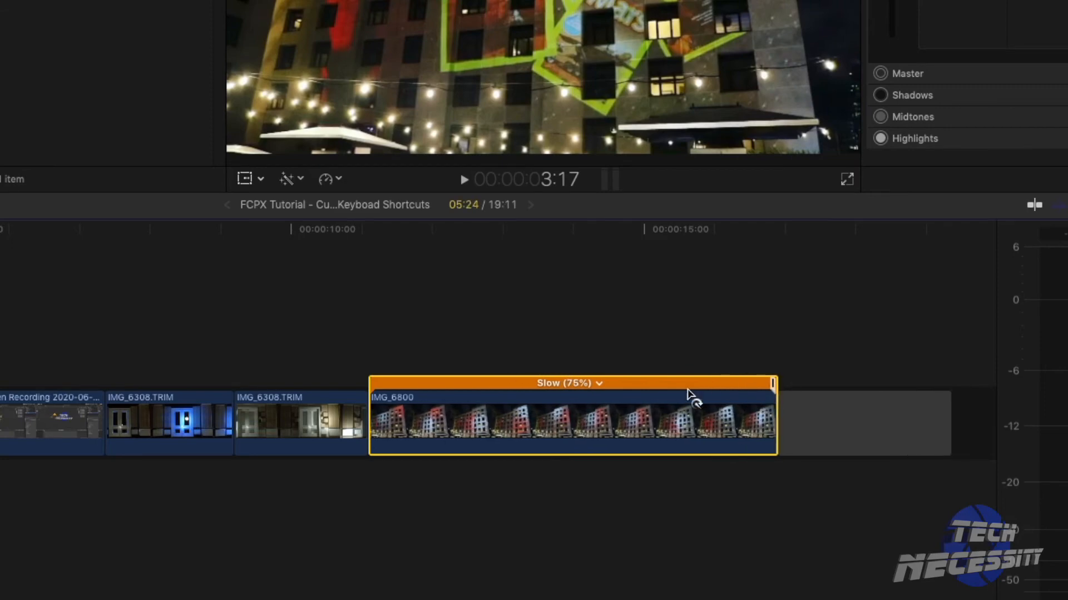
- Reset the IMG_6800 clip to Normal (100%) speed and hide its retime editor
{"action": "key", "text": "shift+n"}
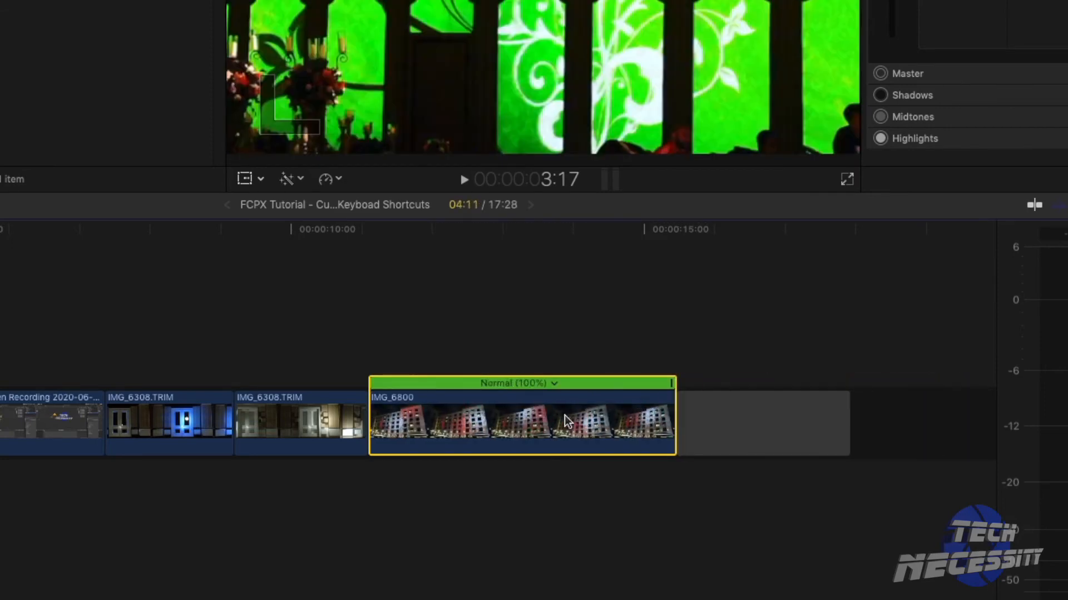
{"action": "key", "text": "super+r"}
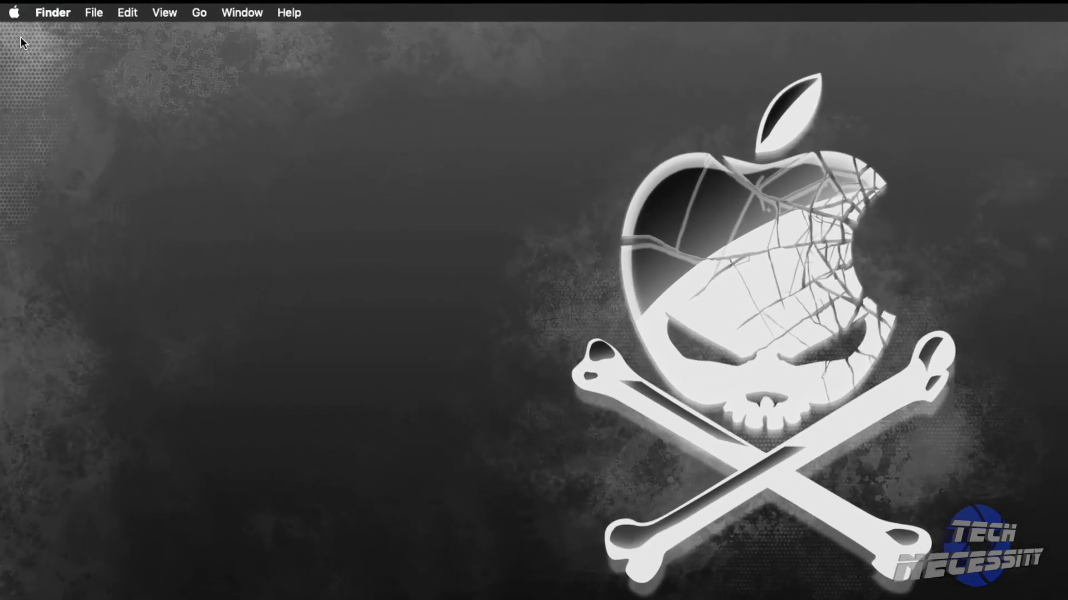
- Switch to System Preferences and open the App Shortcuts category of the Keyboard shortcut settings
{"action": "left_click", "coordinate": [14, 12]}
{"action": "left_click", "coordinate": [35, 56]}
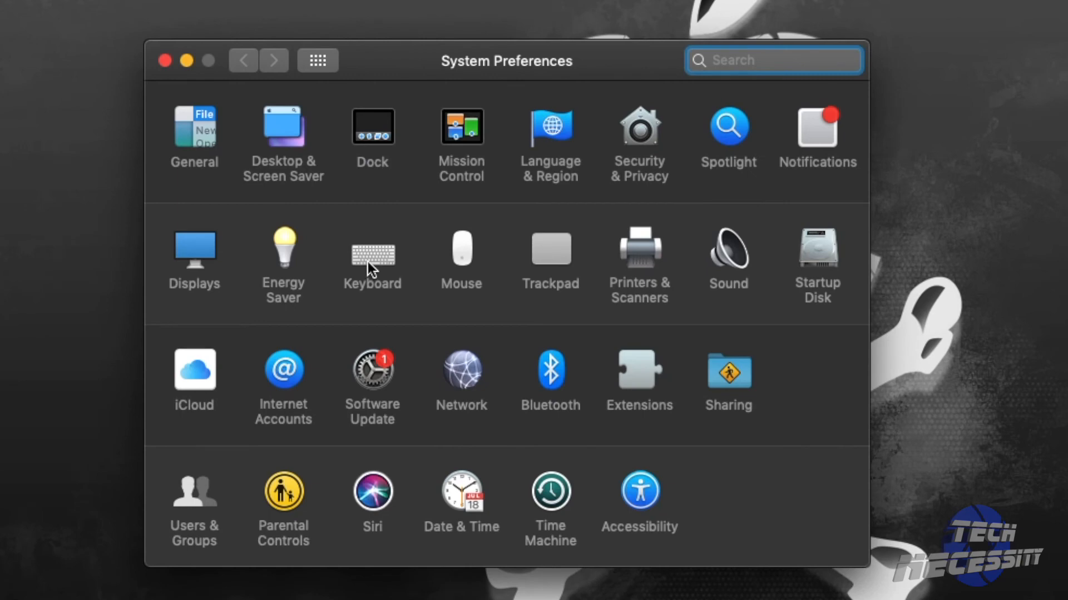
{"action": "left_click", "coordinate": [368, 262]}
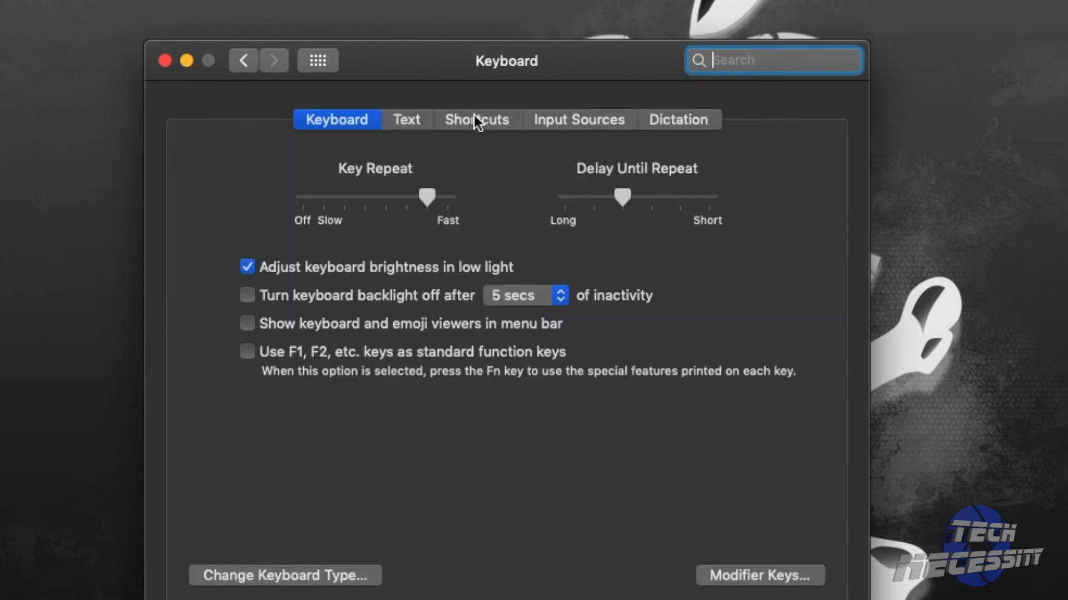
{"action": "left_click", "coordinate": [474, 118]}
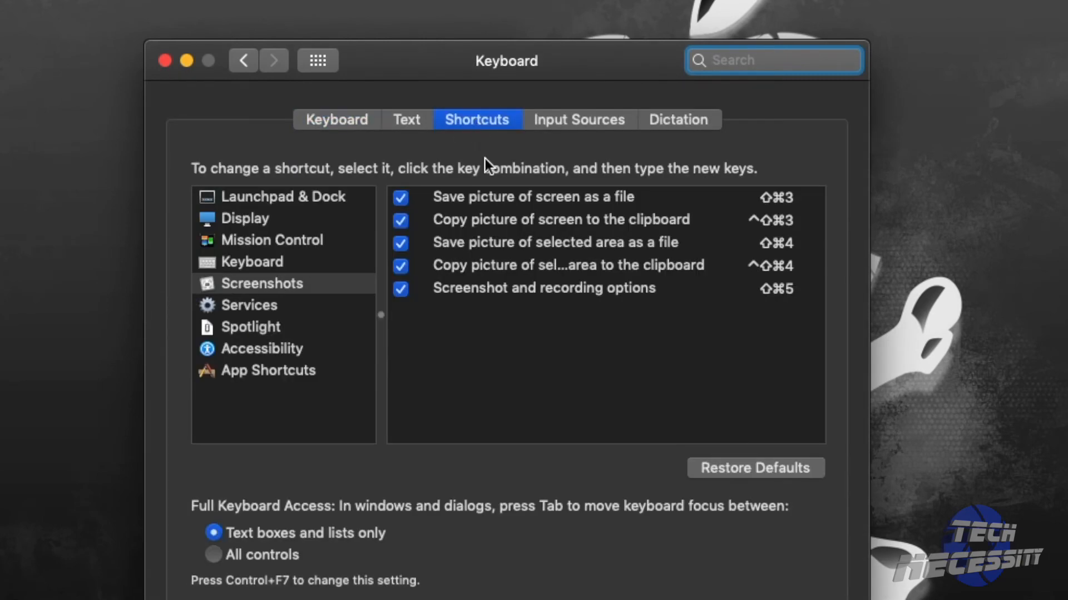
{"action": "left_click", "coordinate": [205, 371]}
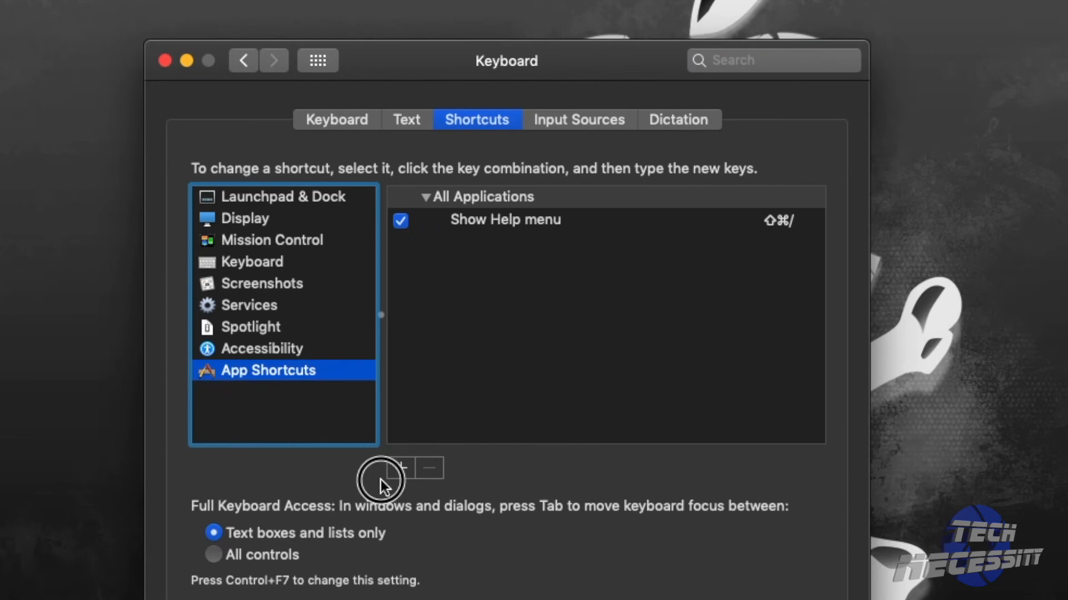
- Add a Final Cut Pro app shortcut for the menu title 50%, assigned to Option-Command-5
{"action": "left_click", "coordinate": [400, 470]}
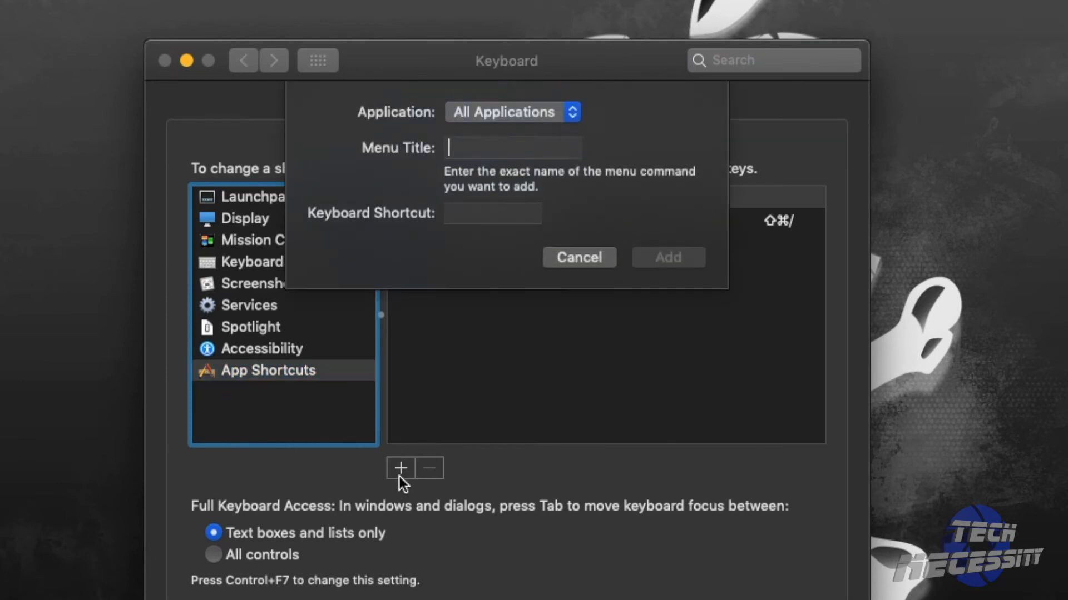
{"action": "left_click", "coordinate": [573, 110]}
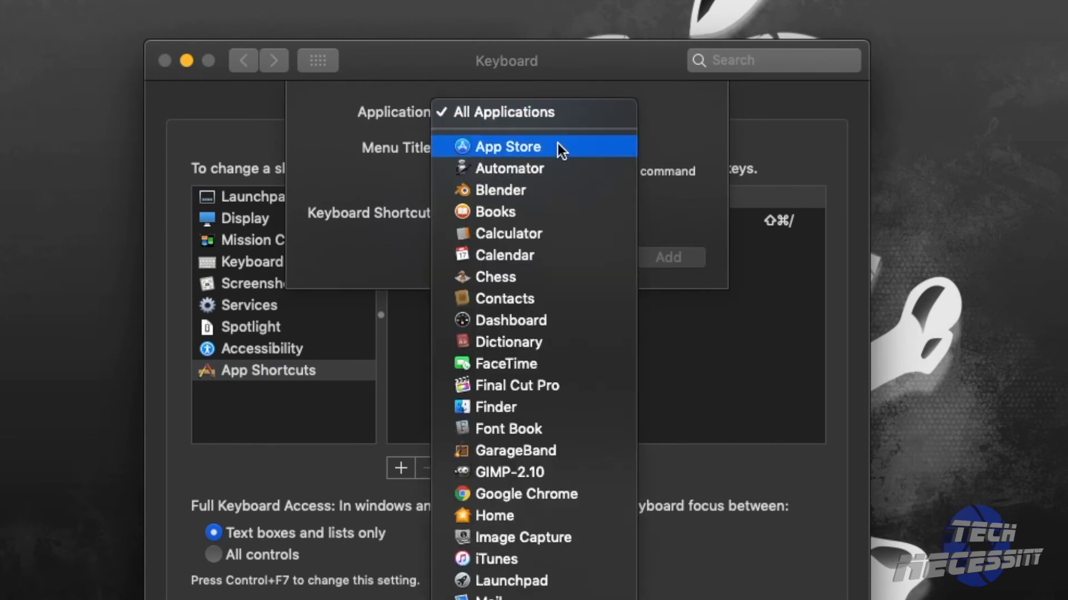
{"action": "left_click", "coordinate": [499, 384]}
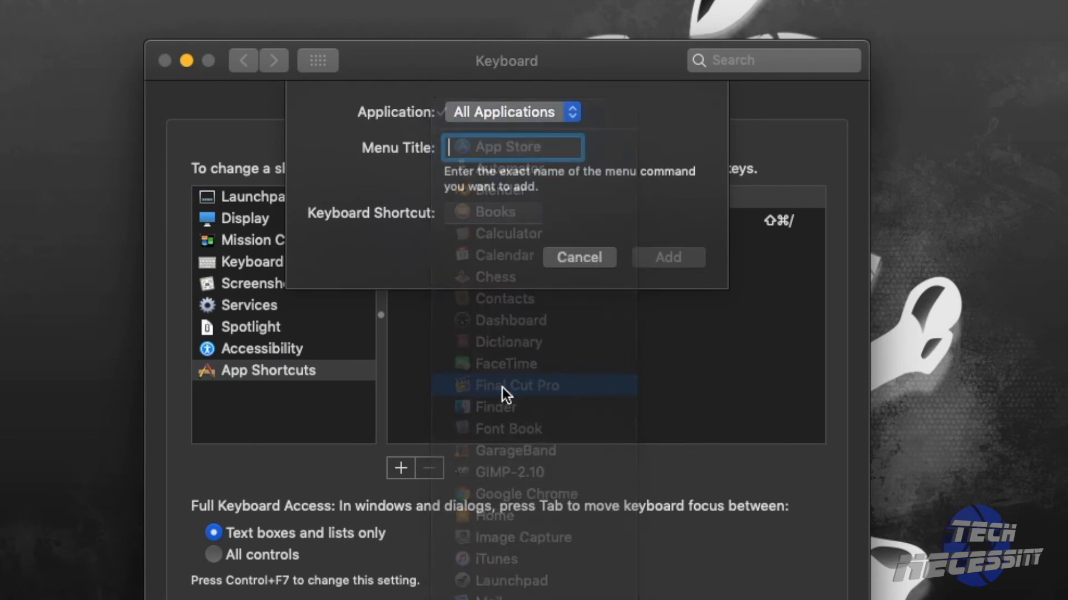
{"action": "left_click", "coordinate": [484, 141]}
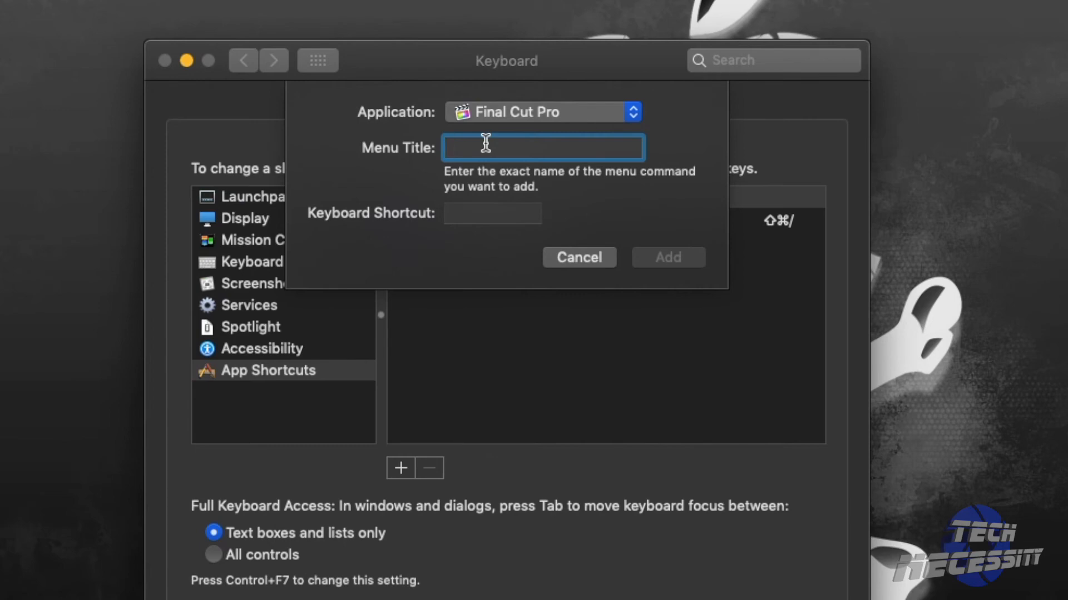
{"action": "type", "text": "50%"}
{"action": "left_click", "coordinate": [503, 215]}
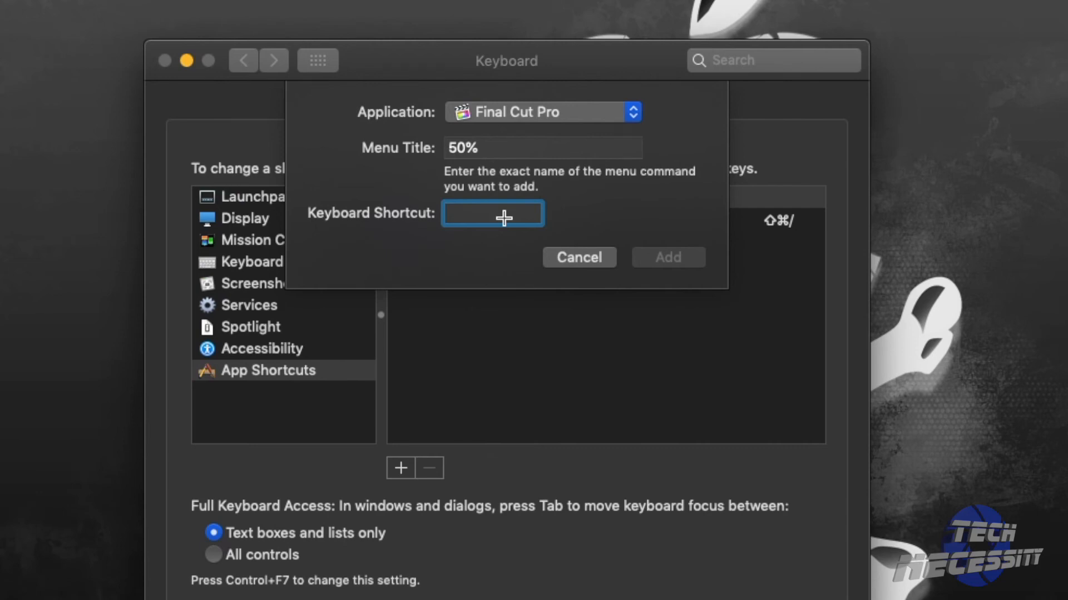
{"action": "key", "text": "alt+super+7"}
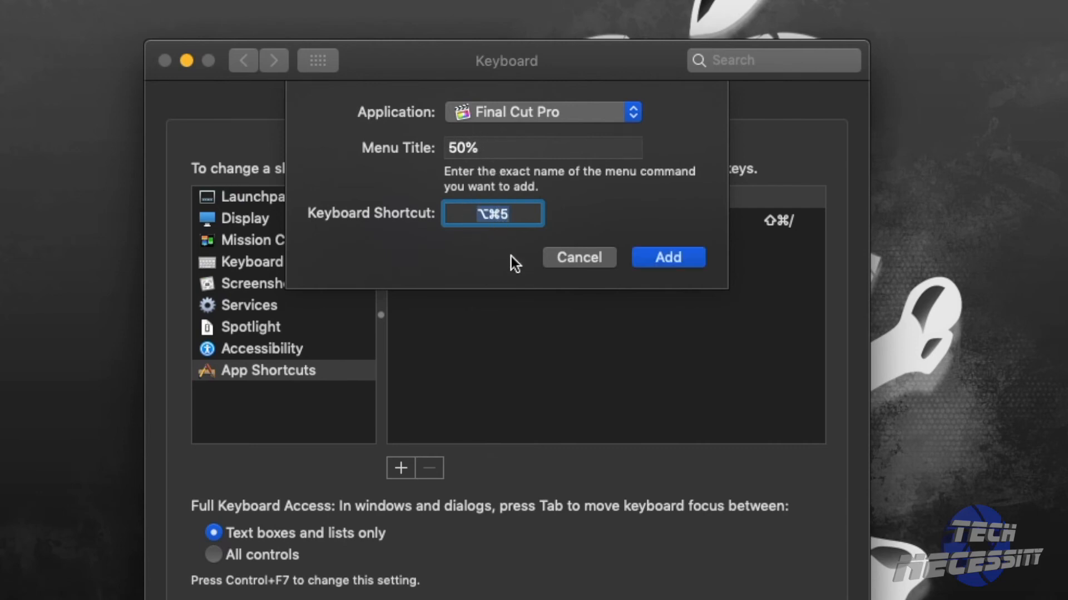
{"action": "left_click", "coordinate": [666, 258]}
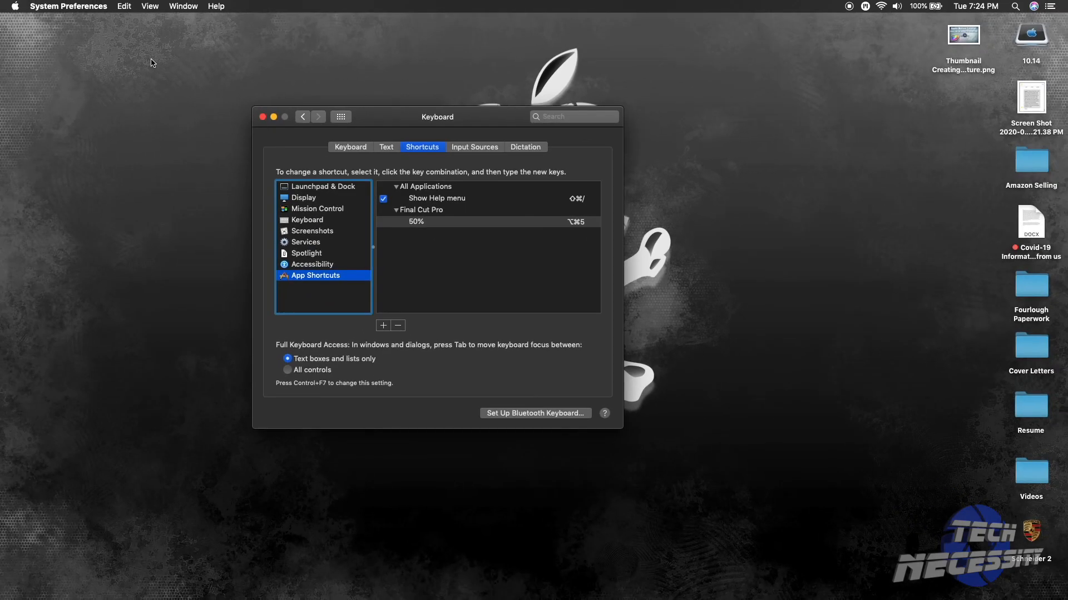
- Switch to Final Cut Pro and check the shortcut shown for 50% among the slow retiming commands
{"action": "key", "text": "super+Tab"}
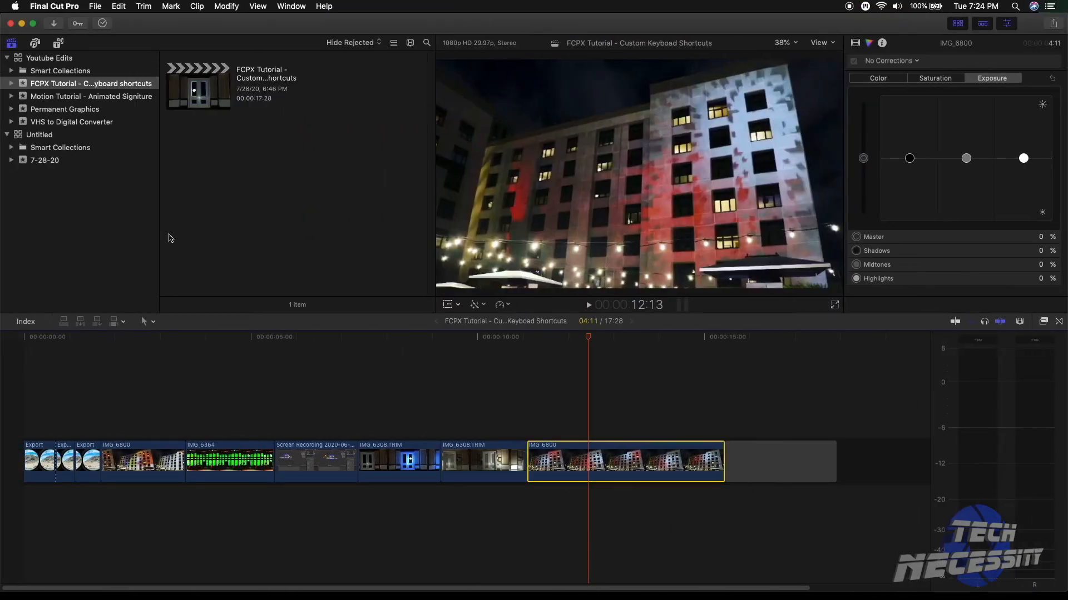
{"action": "left_click_drag", "start_coordinate": [572, 337], "coordinate": [564, 337]}
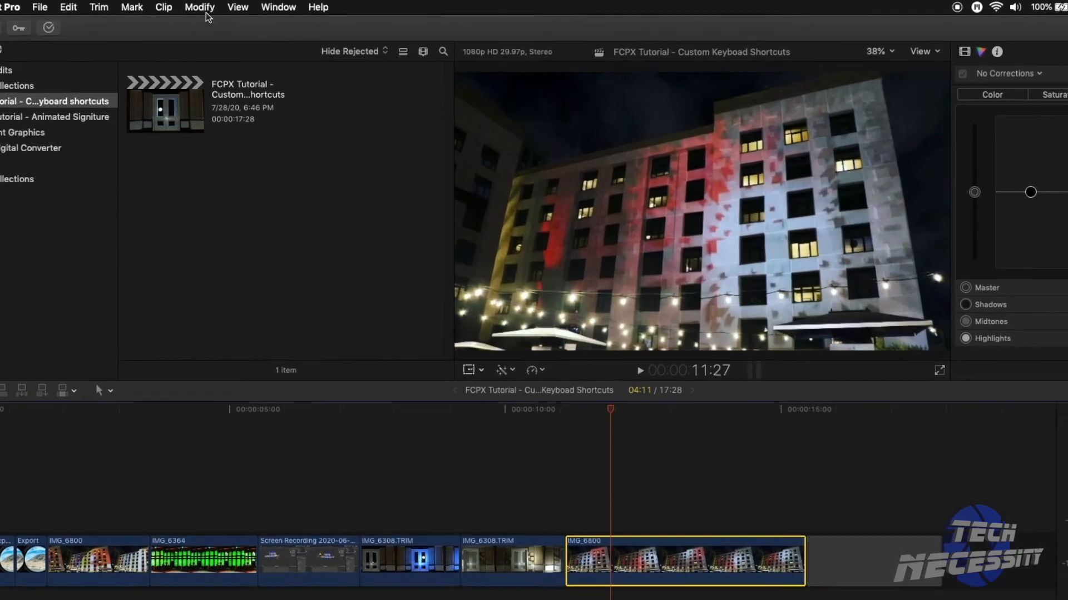
{"action": "left_click", "coordinate": [227, 6]}
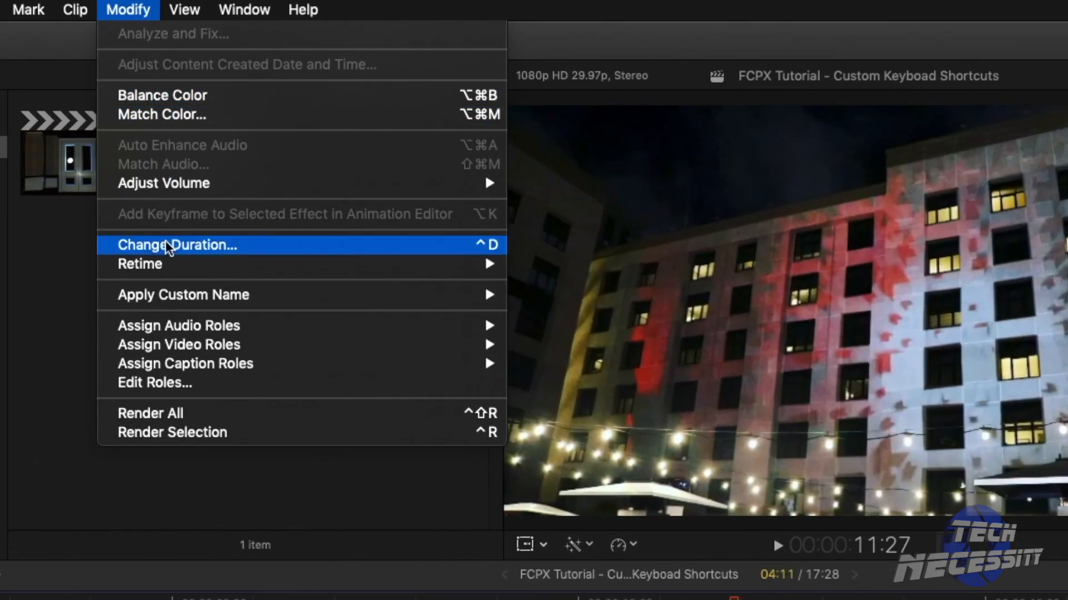
{"action": "mouse_move", "coordinate": [176, 259]}
{"action": "mouse_move", "coordinate": [567, 267]}
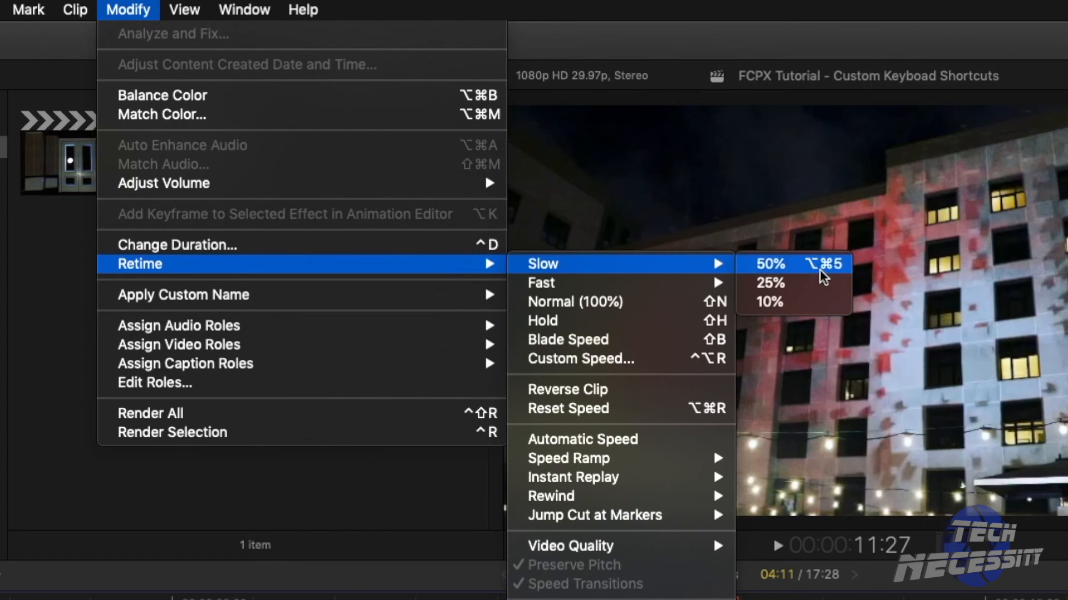
{"action": "left_click", "coordinate": [137, 11]}
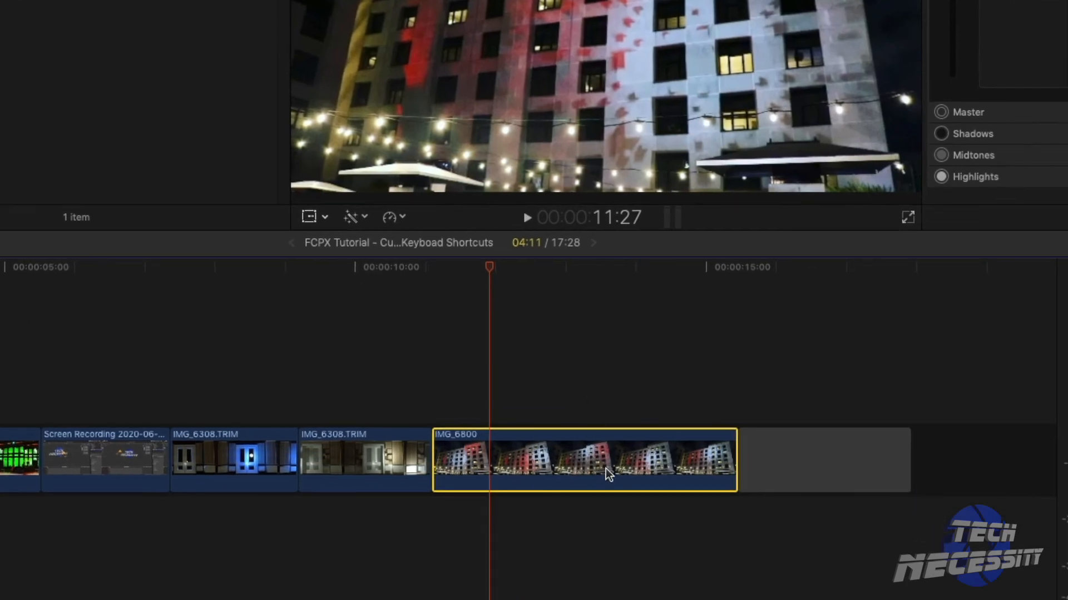
- Slow the selected IMG_6800 clip and the first IMG_6308.TRIM clip to 50% with the new custom shortcut
{"action": "key", "text": "ctrl+5"}
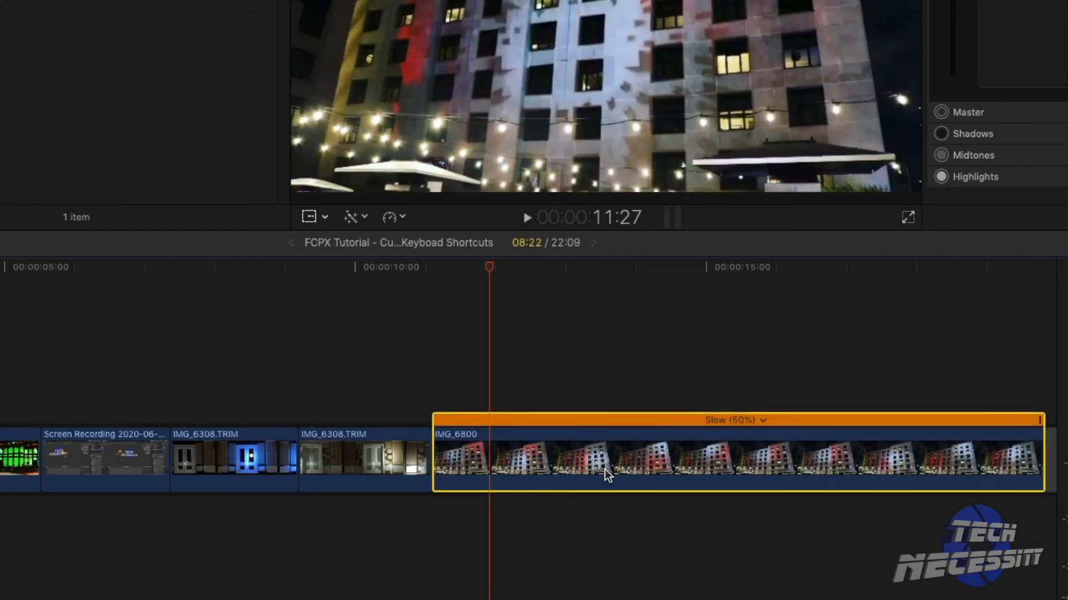
{"action": "left_click", "coordinate": [238, 467]}
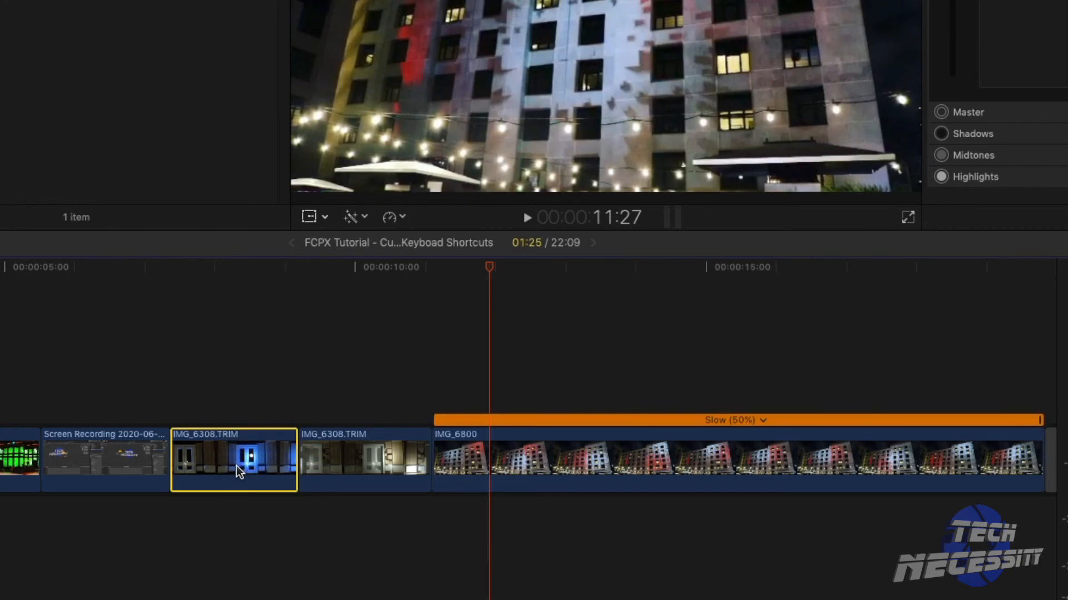
{"action": "key", "text": "ctrl+5"}
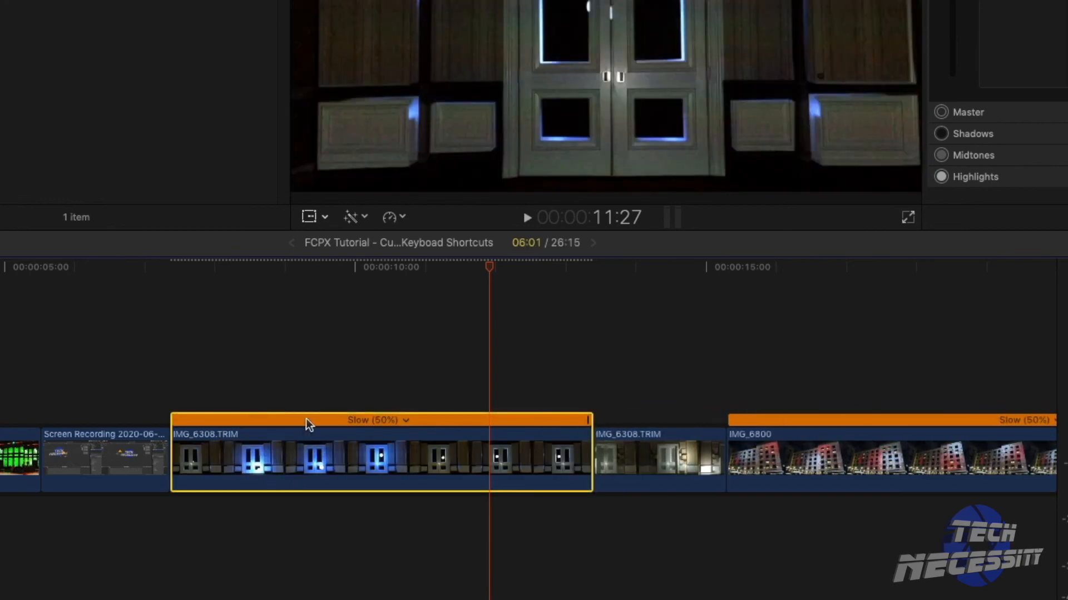
- Check the viewer's zoom levels for the same 50% shortcut, and try the viewer at 50% before returning it to Fit
{"action": "mouse_move", "coordinate": [426, 267]}
{"action": "left_mouse_down"}
{"action": "mouse_move", "coordinate": [167, 278]}
{"action": "mouse_move", "coordinate": [433, 281]}
{"action": "left_mouse_up"}
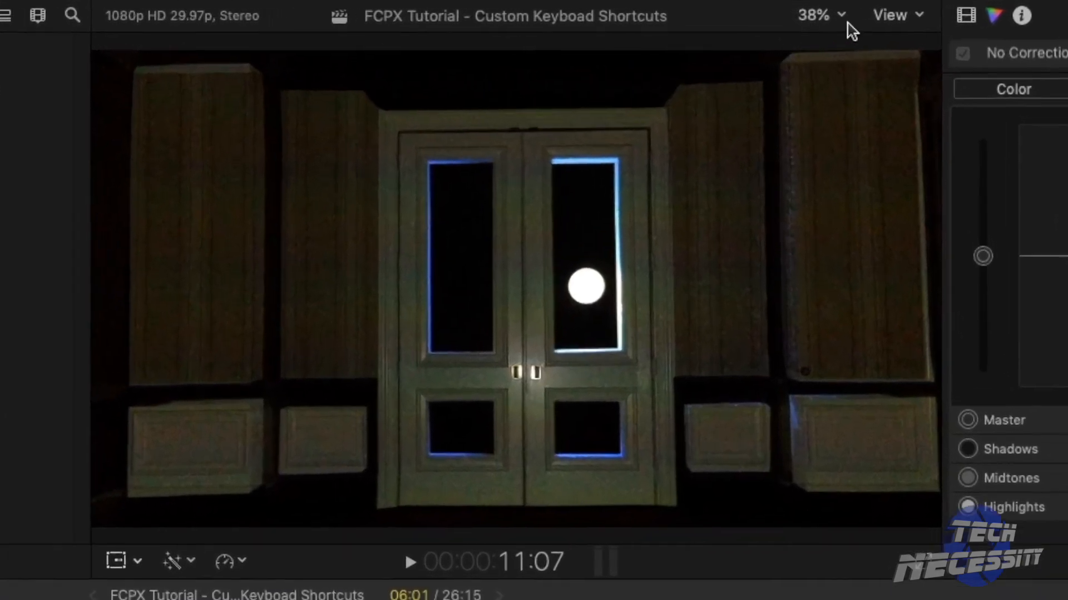
{"action": "left_click", "coordinate": [813, 14]}
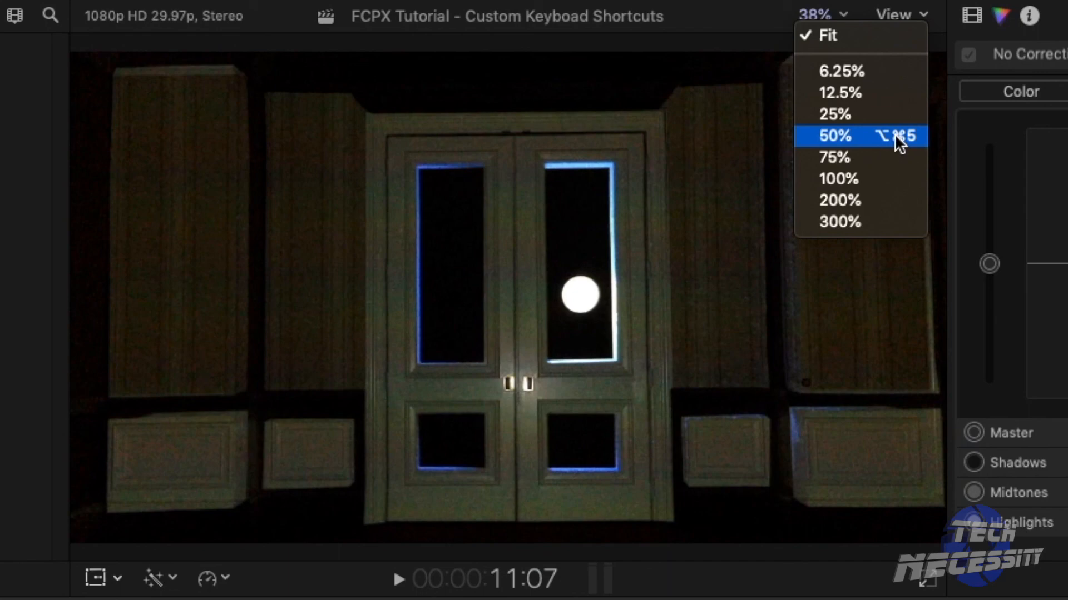
{"action": "left_click", "coordinate": [719, 145]}
{"action": "left_click", "coordinate": [430, 192]}
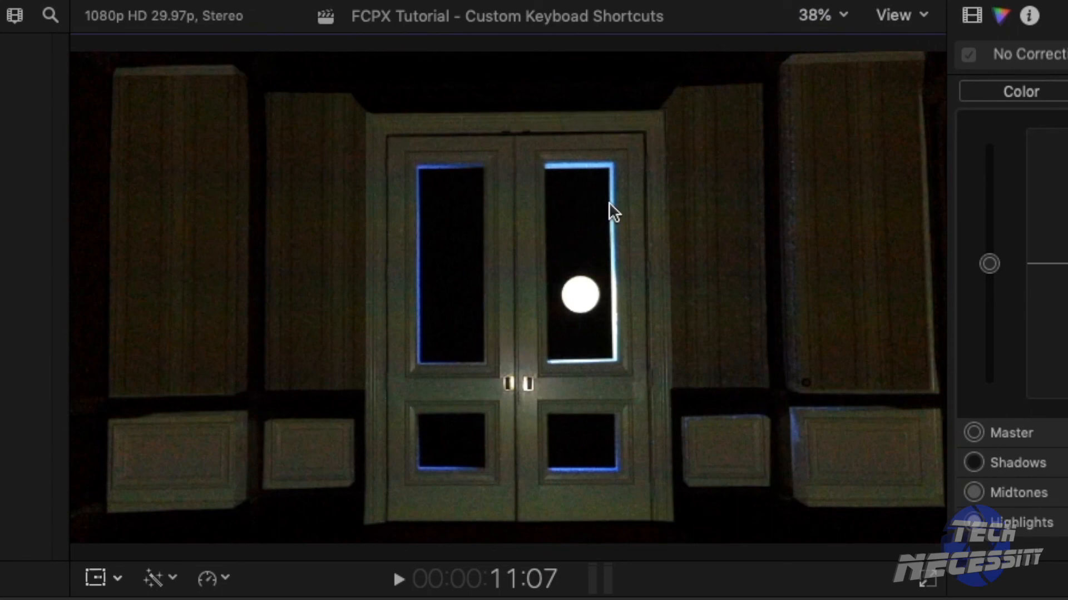
{"action": "key", "text": "super+equal"}
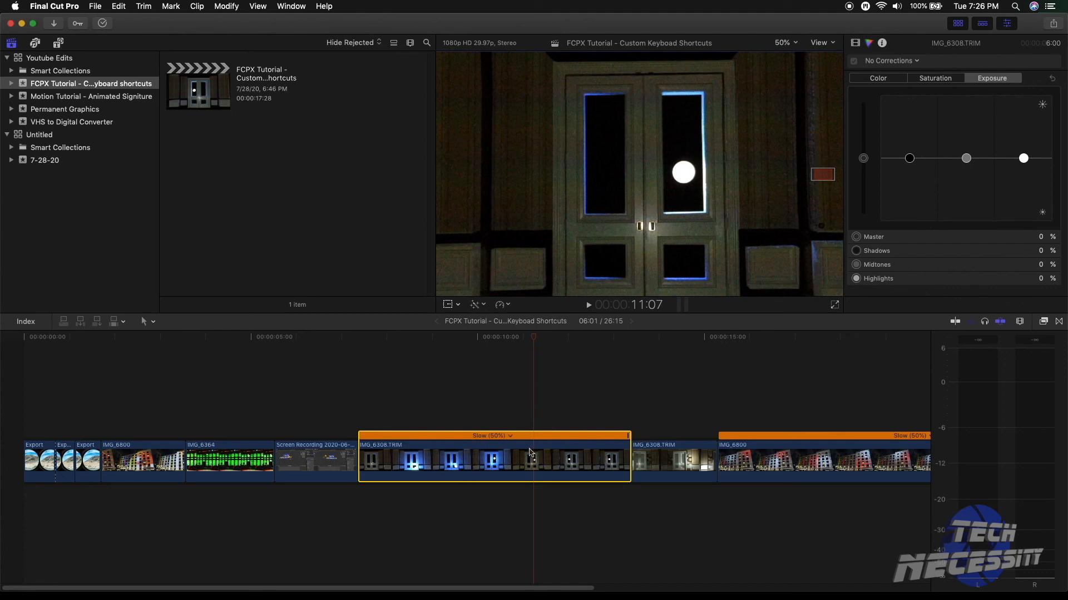
{"action": "left_click", "coordinate": [795, 45]}
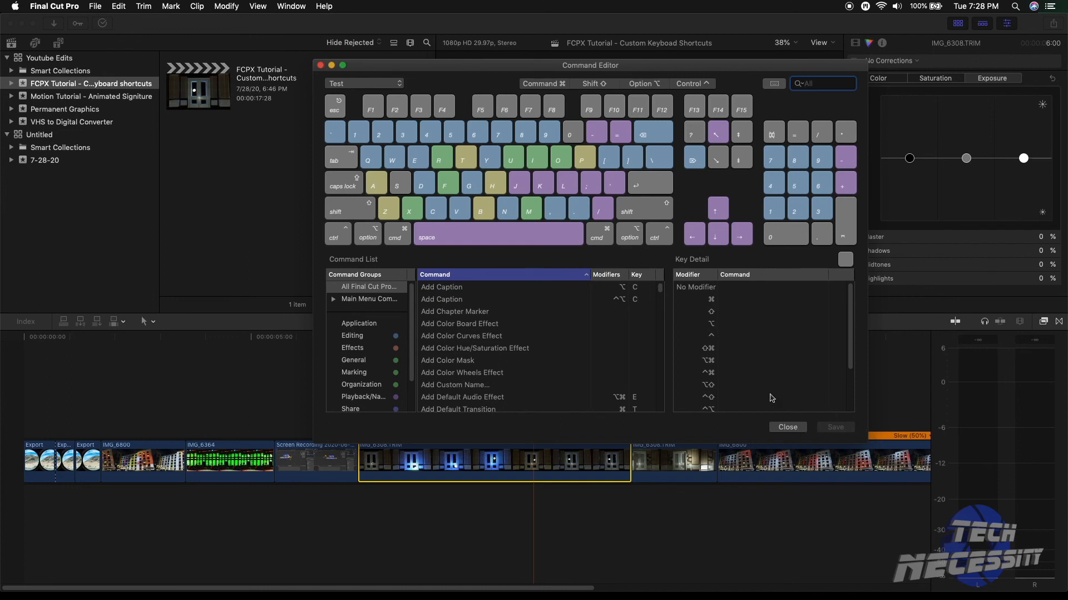
- Close the Command Editor
{"action": "left_click", "coordinate": [778, 433]}
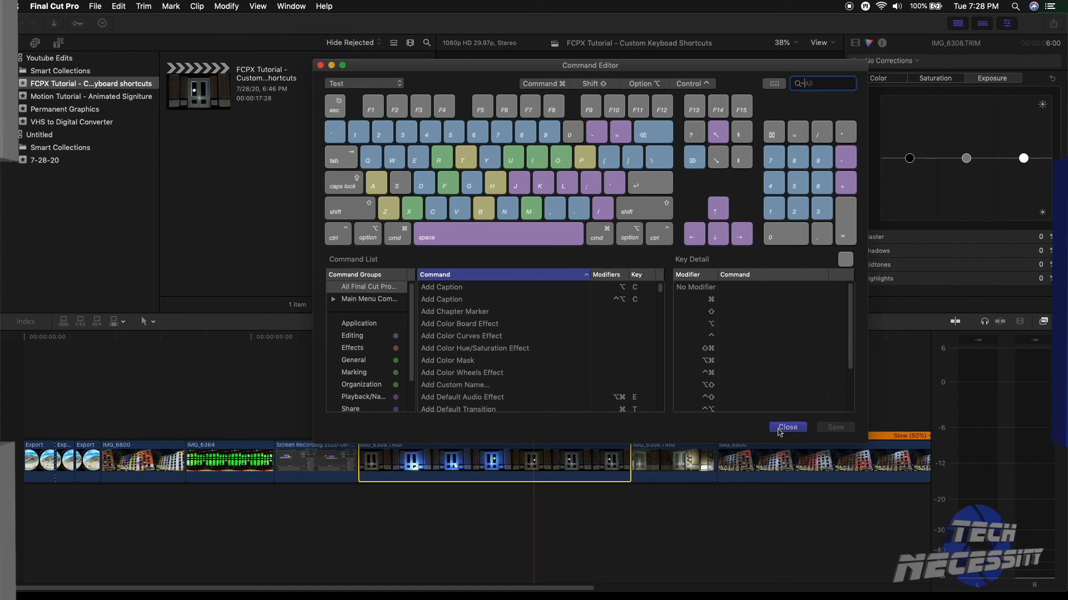